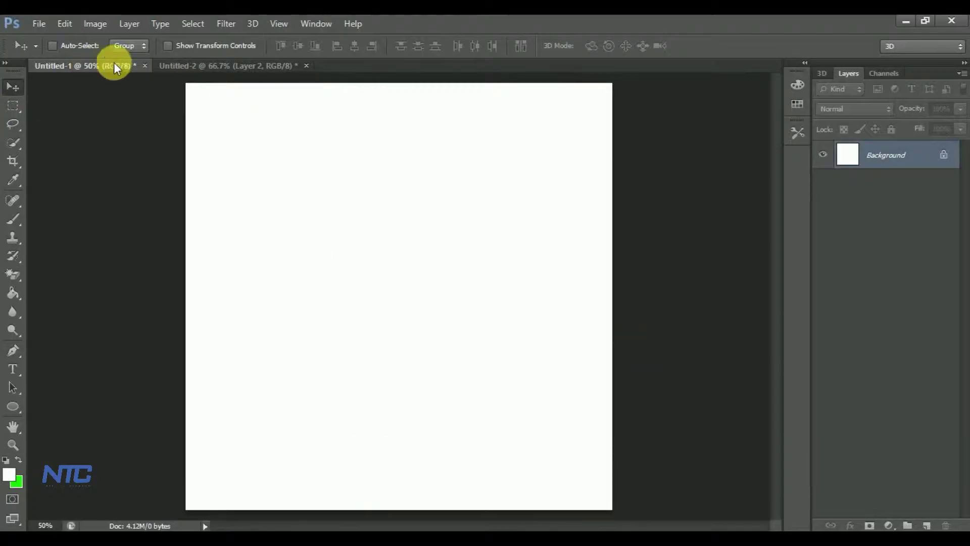
- Drag the gym photo into the Untitled-1 poster document
{"action": "left_click", "coordinate": [227, 66]}
{"action": "left_click_drag", "start_coordinate": [357, 221], "coordinate": [476, 396]}
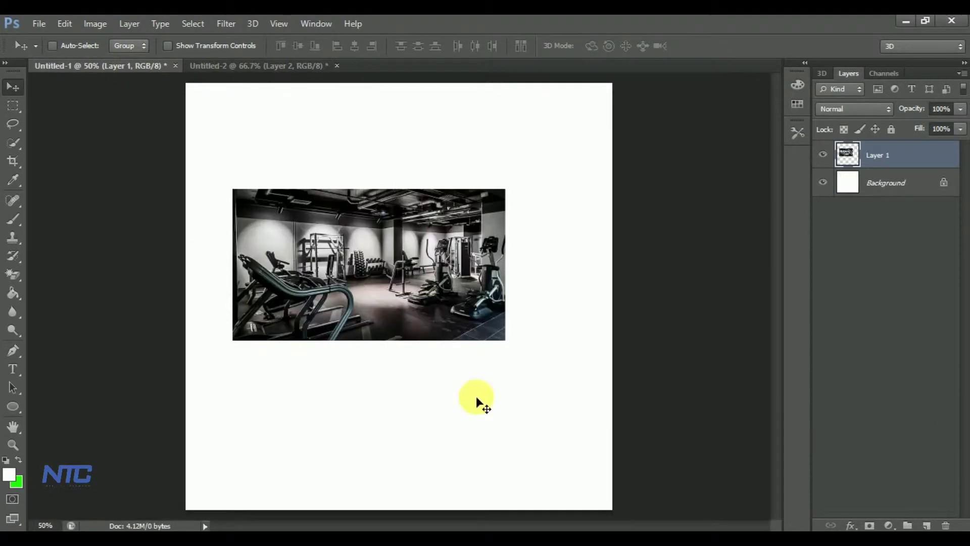
{"action": "right_click", "coordinate": [921, 160]}
{"action": "left_click", "coordinate": [663, 159]}
- Scale the gym photo with Ctrl+T so it fills the whole canvas
{"action": "key", "text": "ctrl+t"}
{"action": "left_click_drag", "start_coordinate": [506, 340], "coordinate": [770, 496]}
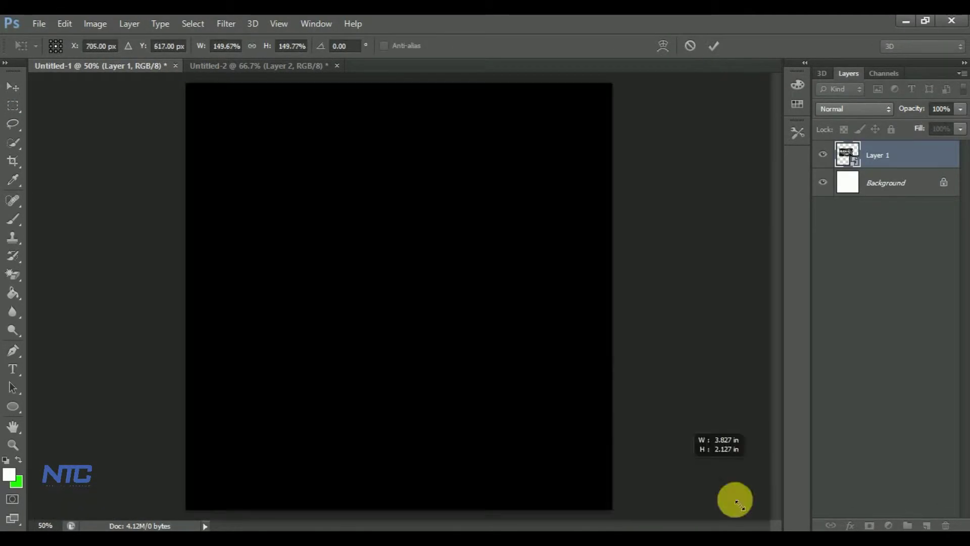
{"action": "left_click_drag", "start_coordinate": [238, 194], "coordinate": [40, 20]}
{"action": "left_click_drag", "start_coordinate": [390, 282], "coordinate": [372, 281]}
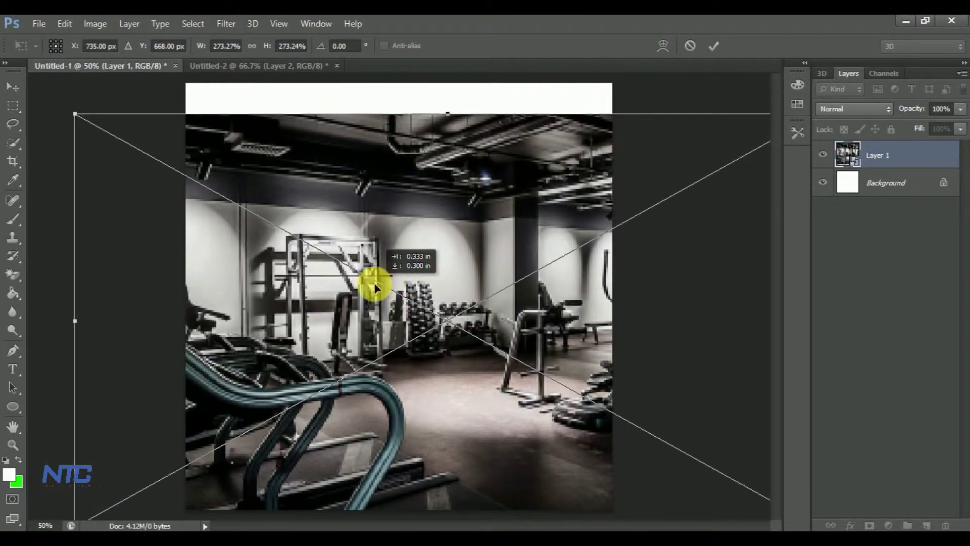
{"action": "mouse_move", "coordinate": [76, 108]}
{"action": "left_mouse_down"}
{"action": "mouse_move", "coordinate": [61, 81]}
{"action": "mouse_move", "coordinate": [449, 236]}
{"action": "mouse_move", "coordinate": [15, 82]}
{"action": "left_mouse_up"}
{"action": "key", "text": "Return"}
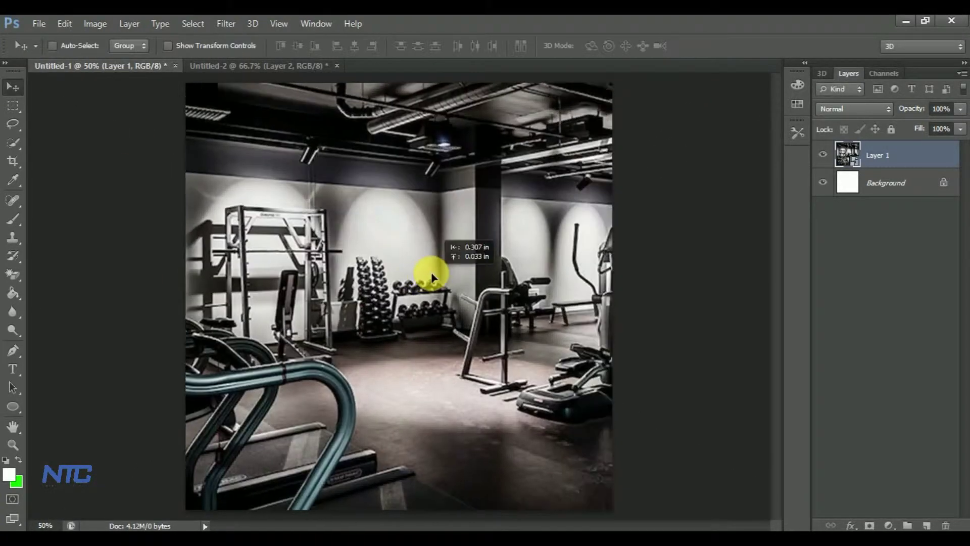
{"action": "left_click_drag", "start_coordinate": [432, 273], "coordinate": [281, 260]}
{"action": "left_click_drag", "start_coordinate": [912, 109], "coordinate": [893, 116]}
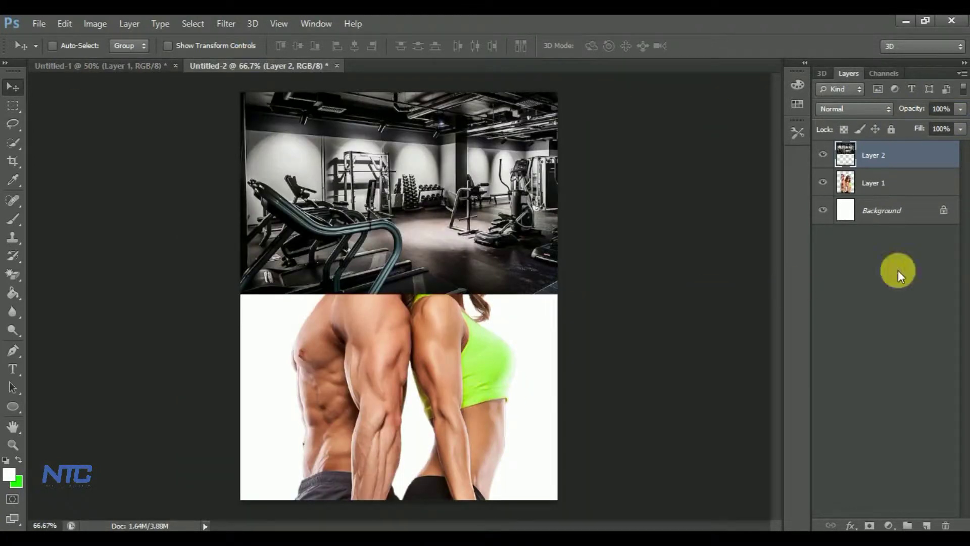
- Bring the couple photo into the poster and duplicate its layer
{"action": "left_click", "coordinate": [822, 154]}
{"action": "left_click", "coordinate": [950, 189]}
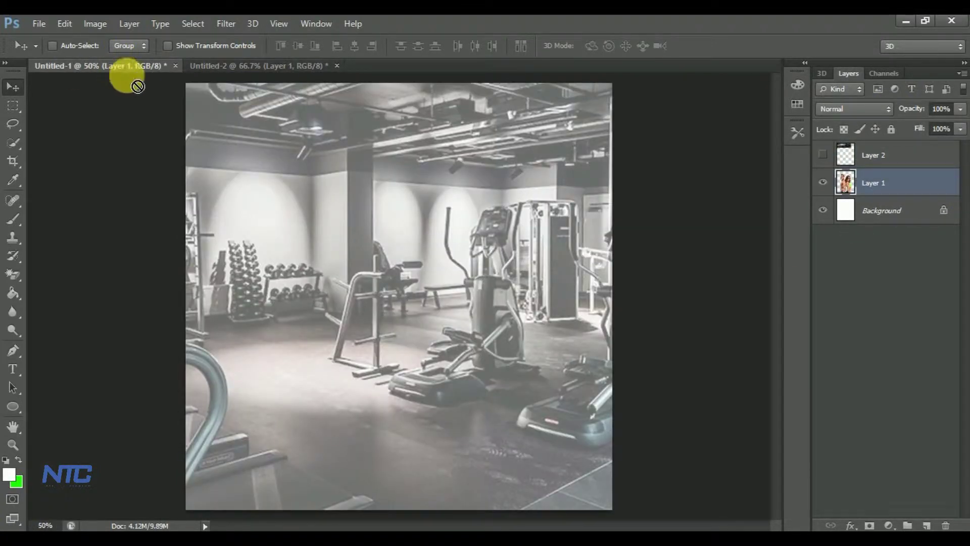
{"action": "left_click_drag", "start_coordinate": [324, 221], "coordinate": [424, 337]}
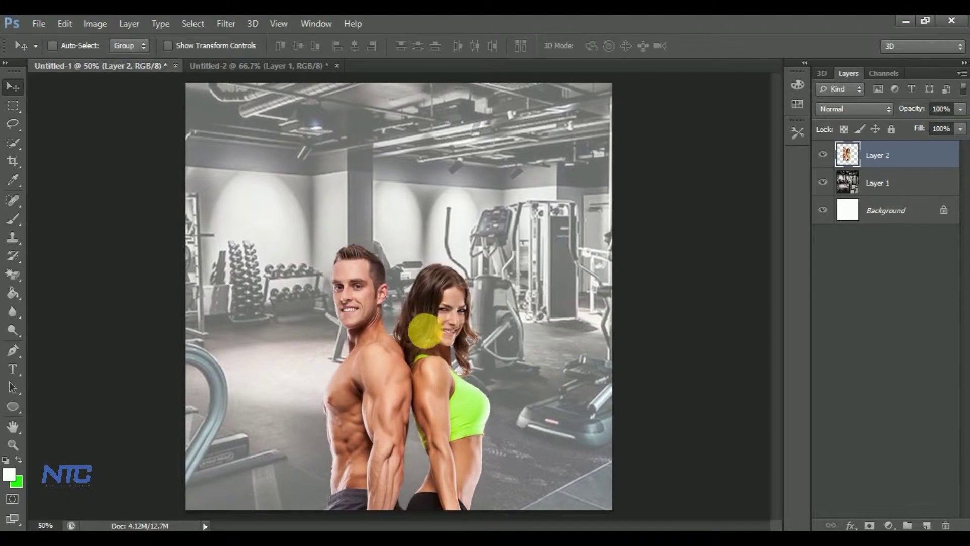
{"action": "left_click_drag", "start_coordinate": [927, 155], "coordinate": [927, 526]}
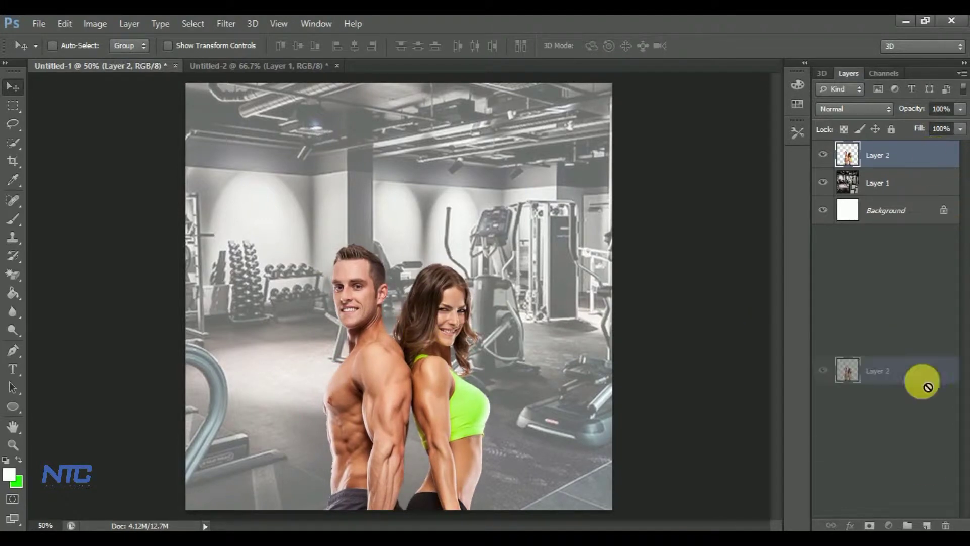
- Add a Gradient Overlay to the couple copy and browse the gradient presets
{"action": "left_click", "coordinate": [851, 526]}
{"action": "left_click", "coordinate": [899, 467]}
{"action": "left_click", "coordinate": [742, 301]}
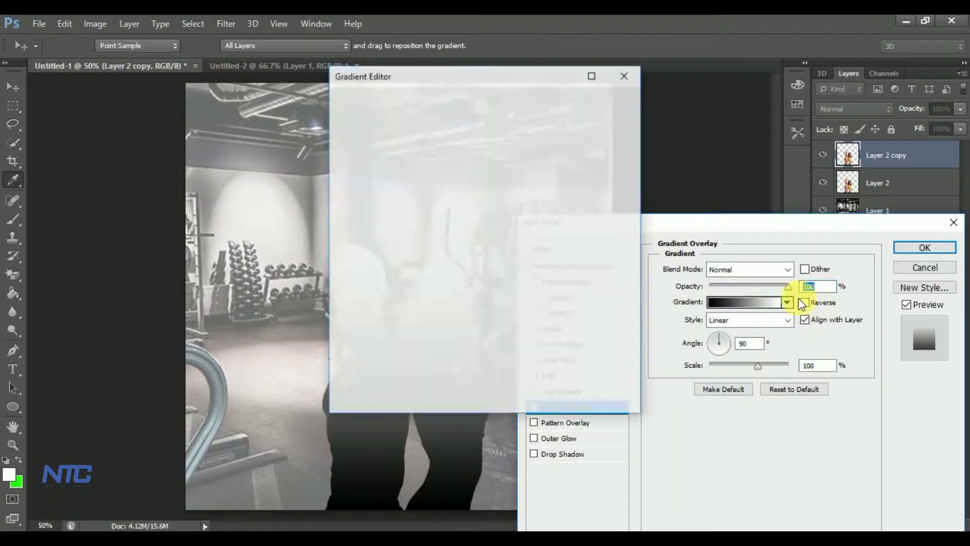
{"action": "scroll", "coordinate": [553, 181], "scroll_direction": "down", "scroll_amount": 2}
{"action": "scroll", "coordinate": [553, 182], "scroll_direction": "down", "scroll_amount": 2}
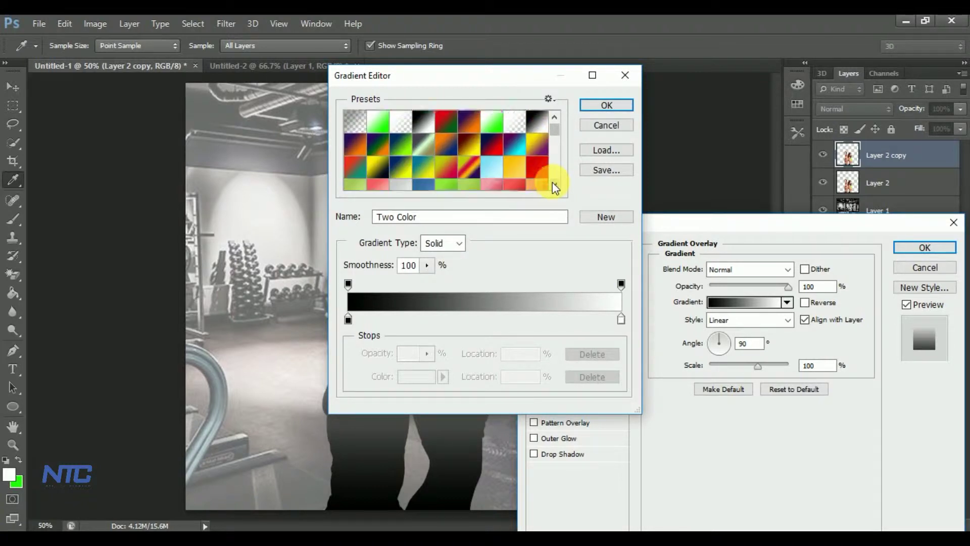
{"action": "scroll", "coordinate": [552, 182], "scroll_direction": "down", "scroll_amount": 2}
{"action": "scroll", "coordinate": [553, 182], "scroll_direction": "down", "scroll_amount": 2}
{"action": "scroll", "coordinate": [553, 182], "scroll_direction": "down", "scroll_amount": 2}
{"action": "scroll", "coordinate": [553, 182], "scroll_direction": "down", "scroll_amount": 2}
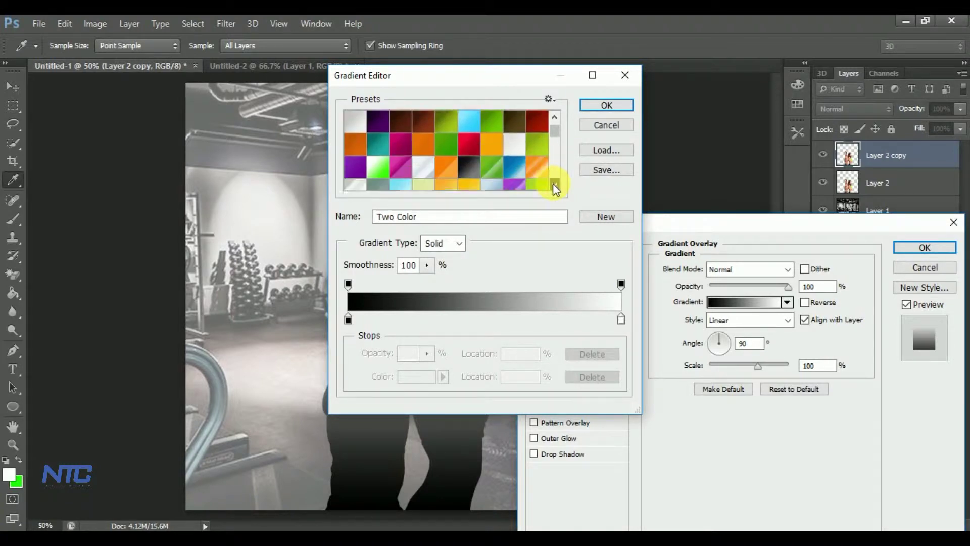
{"action": "scroll", "coordinate": [553, 183], "scroll_direction": "down", "scroll_amount": 2}
{"action": "scroll", "coordinate": [553, 183], "scroll_direction": "down", "scroll_amount": 2}
{"action": "scroll", "coordinate": [553, 184], "scroll_direction": "down", "scroll_amount": 2}
{"action": "scroll", "coordinate": [554, 184], "scroll_direction": "down", "scroll_amount": 2}
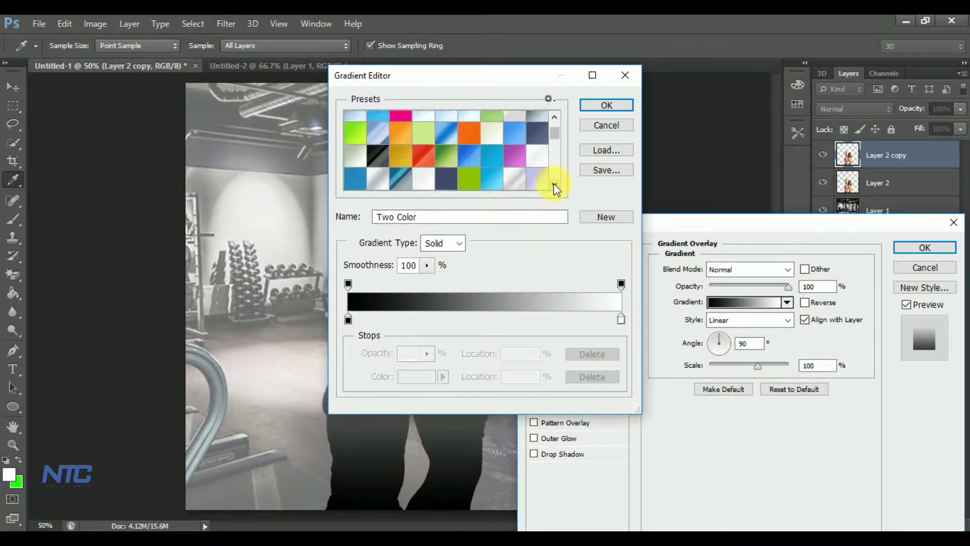
{"action": "scroll", "coordinate": [553, 184], "scroll_direction": "down", "scroll_amount": 2}
{"action": "scroll", "coordinate": [553, 184], "scroll_direction": "down", "scroll_amount": 2}
{"action": "scroll", "coordinate": [554, 184], "scroll_direction": "down", "scroll_amount": 2}
{"action": "scroll", "coordinate": [554, 184], "scroll_direction": "down", "scroll_amount": 2}
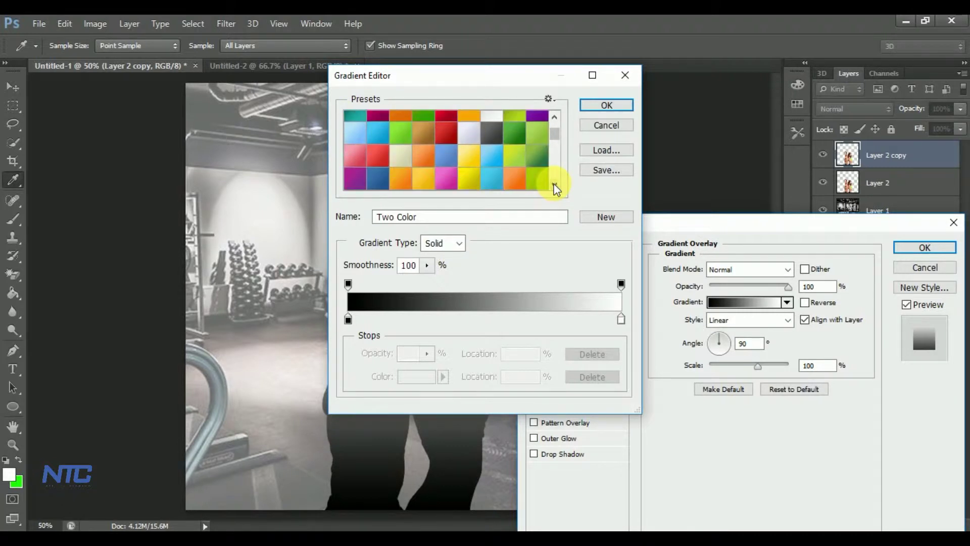
{"action": "scroll", "coordinate": [554, 184], "scroll_direction": "down", "scroll_amount": 2}
{"action": "scroll", "coordinate": [554, 184], "scroll_direction": "down", "scroll_amount": 2}
{"action": "scroll", "coordinate": [554, 184], "scroll_direction": "down", "scroll_amount": 2}
{"action": "scroll", "coordinate": [554, 184], "scroll_direction": "down", "scroll_amount": 2}
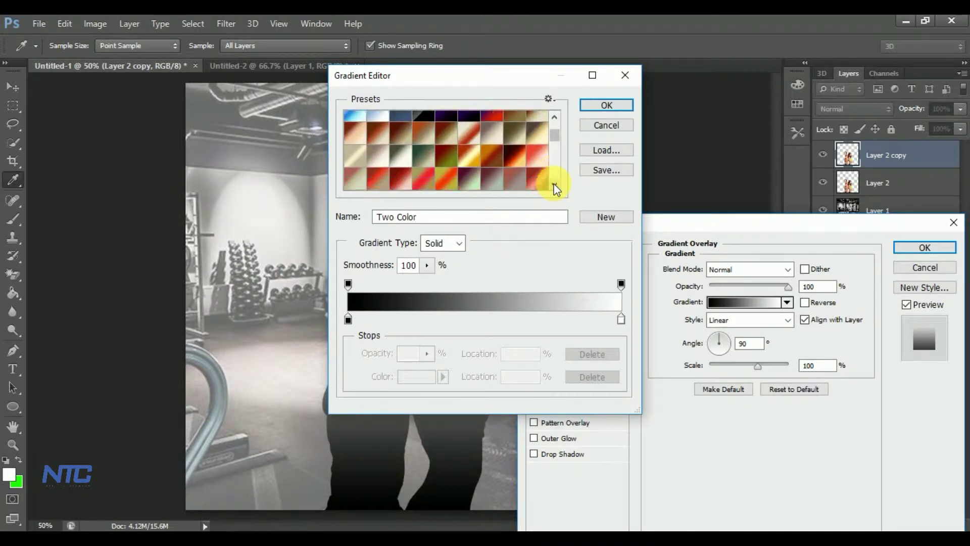
{"action": "scroll", "coordinate": [554, 185], "scroll_direction": "down", "scroll_amount": 2}
{"action": "scroll", "coordinate": [553, 185], "scroll_direction": "down", "scroll_amount": 2}
{"action": "scroll", "coordinate": [556, 187], "scroll_direction": "down", "scroll_amount": 2}
{"action": "scroll", "coordinate": [553, 151], "scroll_direction": "down", "scroll_amount": 2}
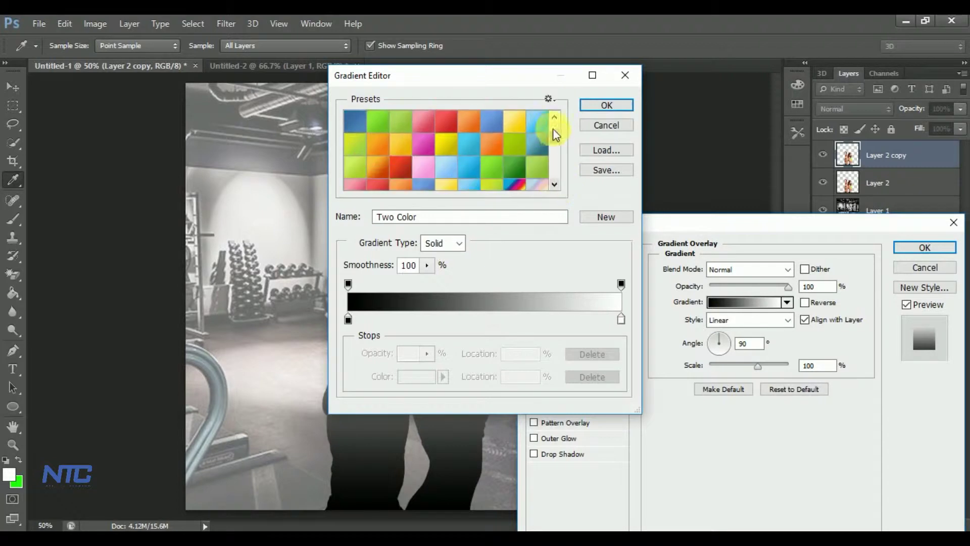
{"action": "scroll", "coordinate": [553, 128], "scroll_direction": "down", "scroll_amount": 2}
{"action": "scroll", "coordinate": [455, 167], "scroll_direction": "down", "scroll_amount": 2}
- Apply the red-to-dark-blue preset and move the copy beneath the original couple
{"action": "left_click", "coordinate": [422, 174]}
{"action": "left_click", "coordinate": [606, 105]}
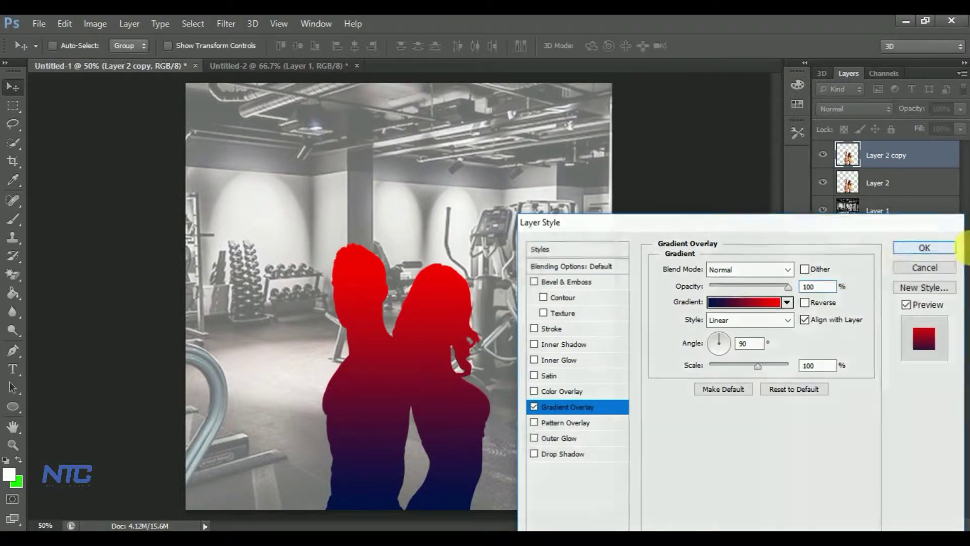
{"action": "left_click", "coordinate": [924, 247]}
{"action": "key", "text": "ctrl+bracketleft"}
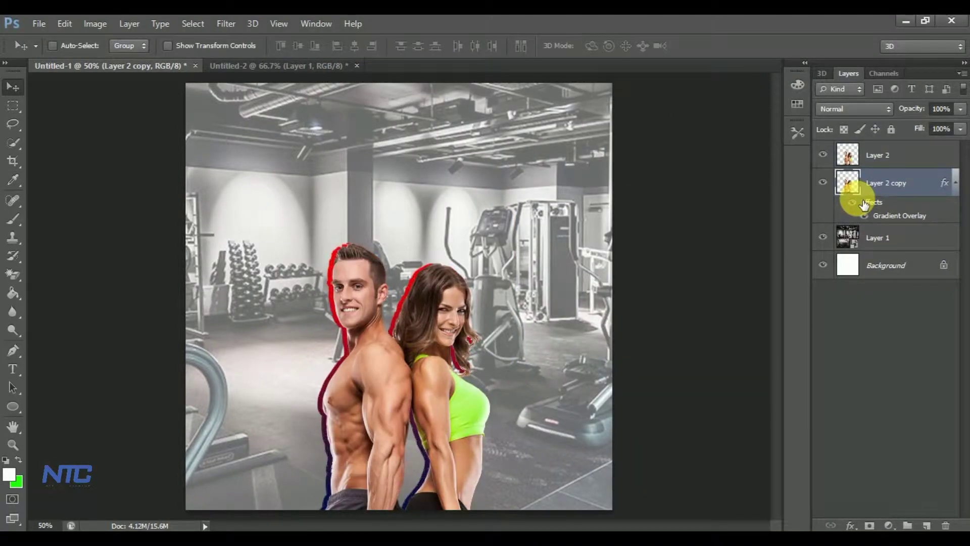
- Duplicate the gradient couple copy and merge both copies into one layer
{"action": "left_click_drag", "start_coordinate": [940, 185], "coordinate": [927, 525]}
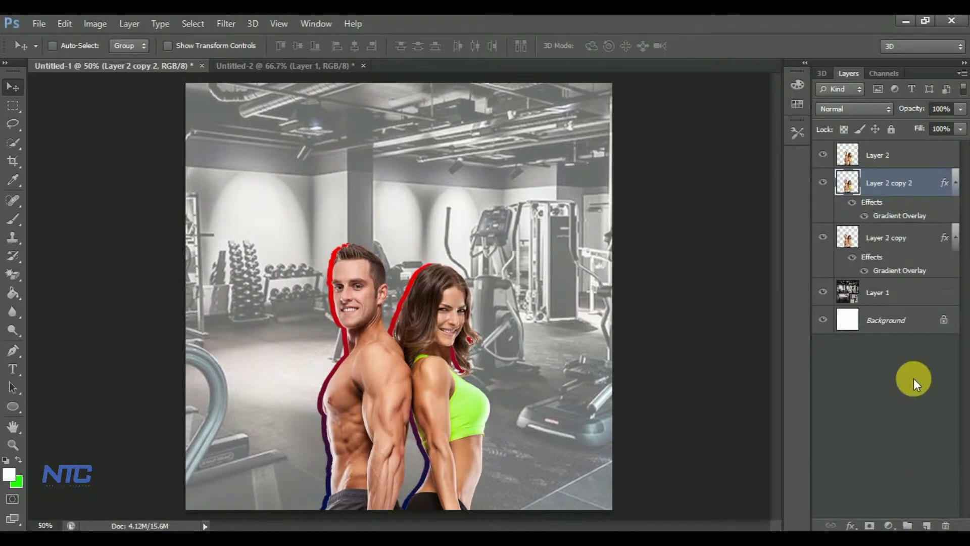
{"action": "left_click", "coordinate": [887, 237], "text": "ctrl"}
{"action": "right_click", "coordinate": [904, 177]}
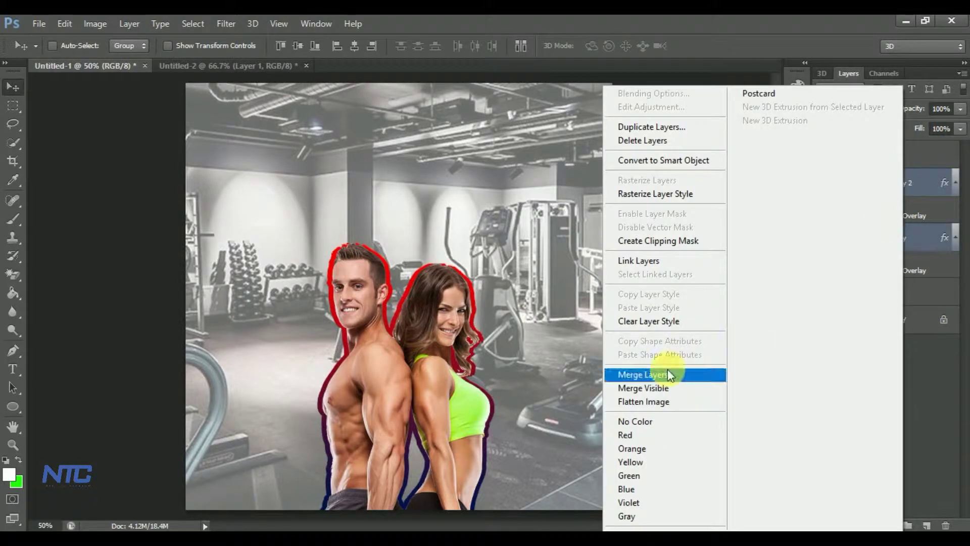
{"action": "left_click", "coordinate": [628, 373]}
- Add a new empty layer above the couple and copy the headline from Notepad
{"action": "left_click", "coordinate": [894, 162]}
{"action": "left_click", "coordinate": [927, 526]}
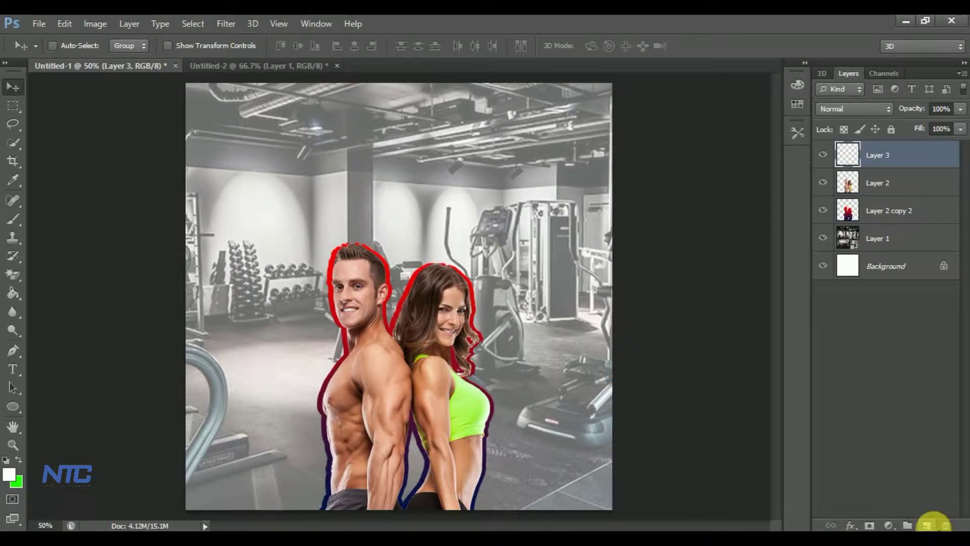
{"action": "key", "text": "alt+Tab"}
{"action": "left_click_drag", "start_coordinate": [666, 144], "coordinate": [498, 144]}
{"action": "key", "text": "ctrl+c"}
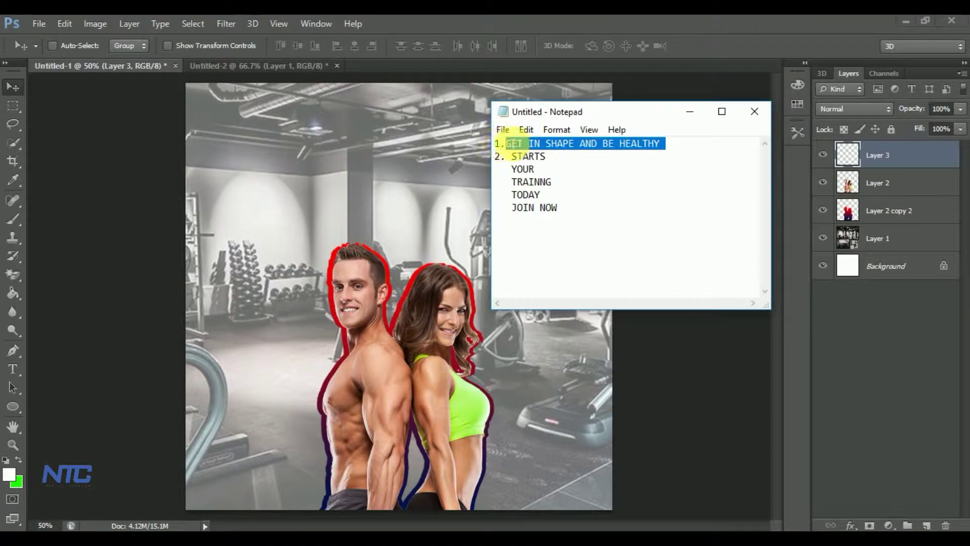
{"action": "key", "text": "alt+Tab"}
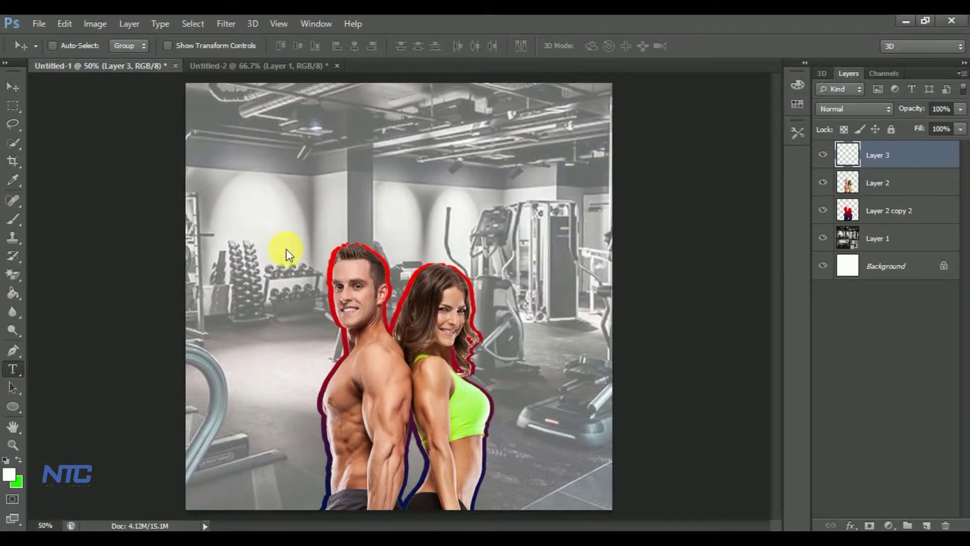
- Paste the headline 'get in shape and be healthy' and break it after SHAPE
{"action": "left_click", "coordinate": [226, 98]}
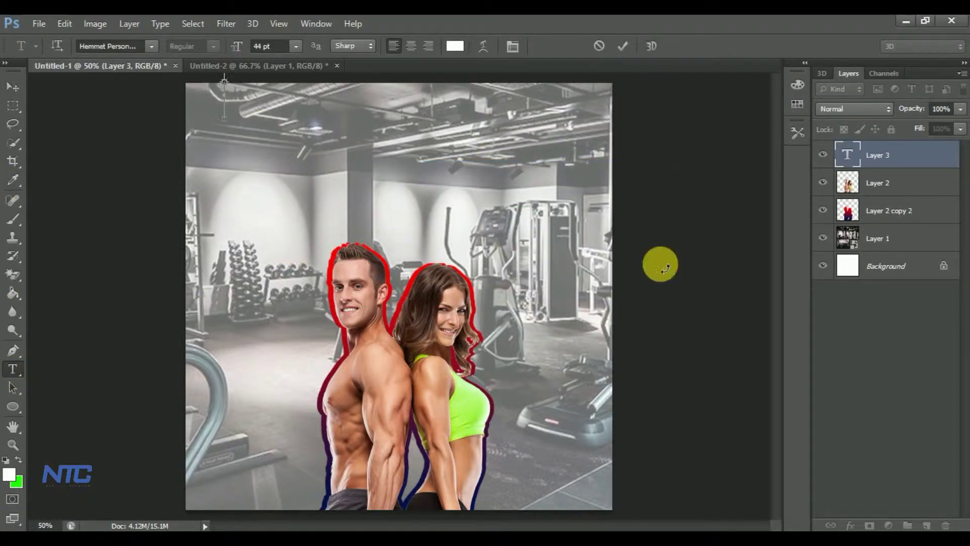
{"action": "key", "text": "ctrl+v"}
{"action": "left_click", "coordinate": [512, 45]}
{"action": "left_click", "coordinate": [680, 146]}
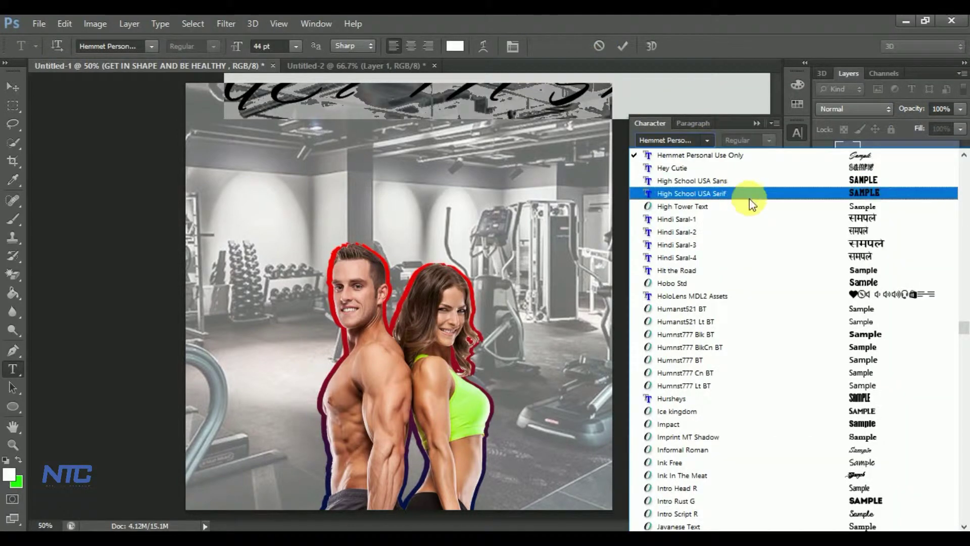
{"action": "left_click", "coordinate": [809, 308]}
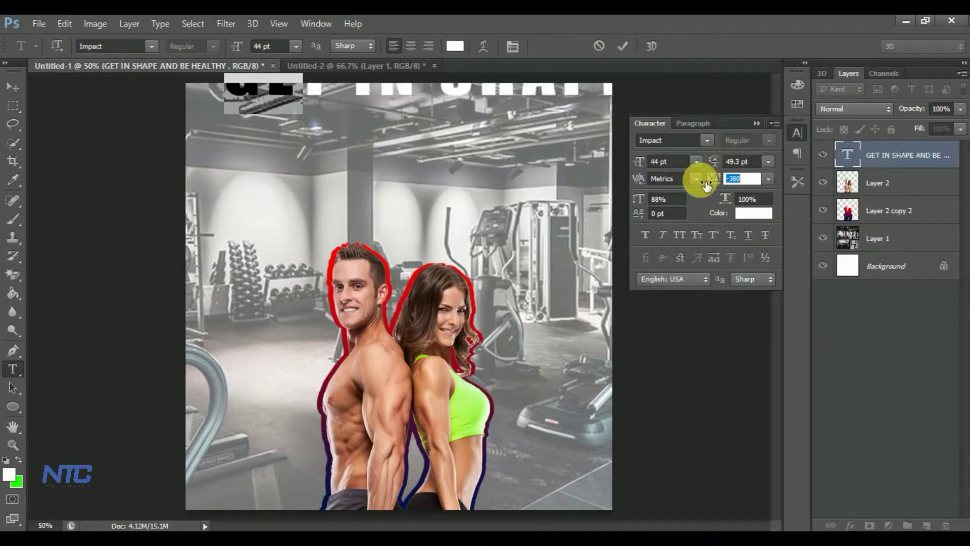
{"action": "left_click_drag", "start_coordinate": [294, 92], "coordinate": [268, 183]}
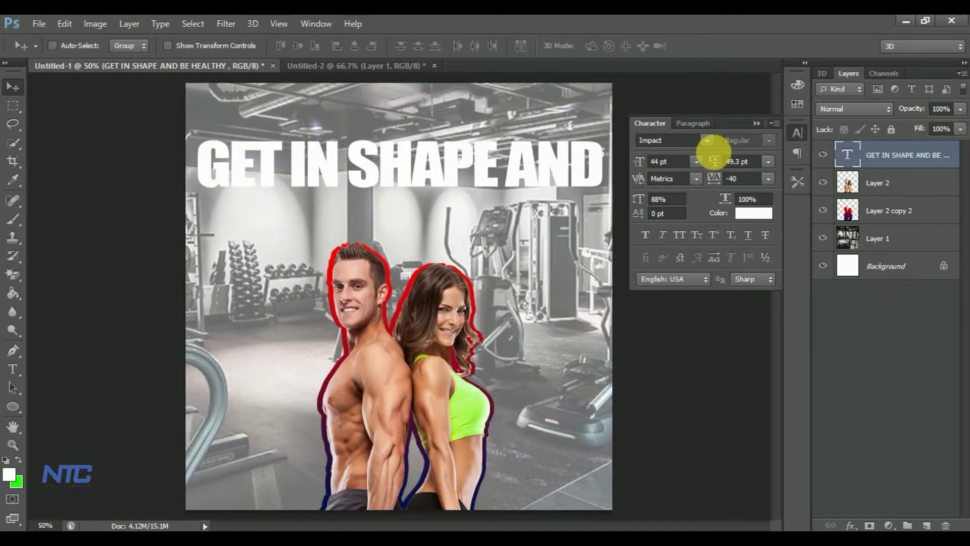
{"action": "double_click", "coordinate": [843, 156]}
{"action": "left_click", "coordinate": [520, 179]}
{"action": "key", "text": "Return"}
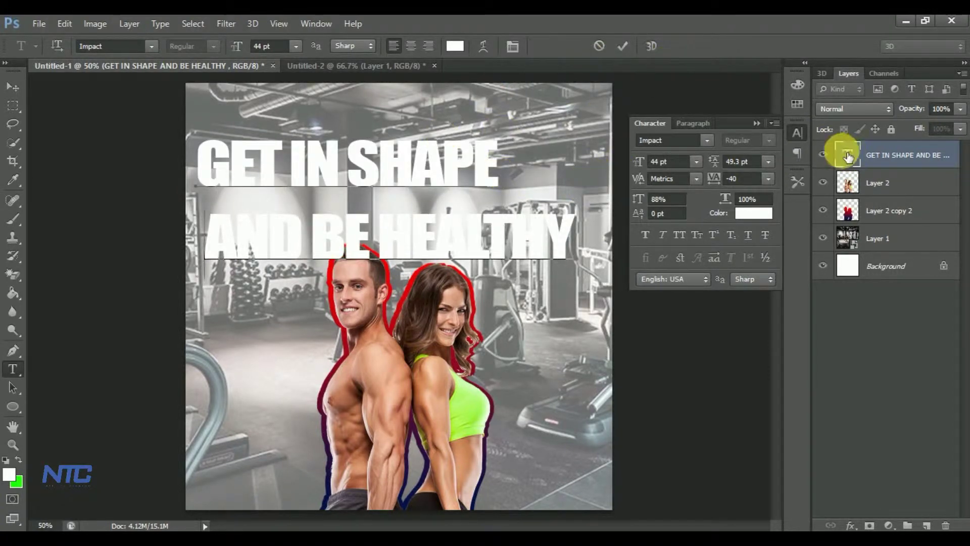
- Set the headline font to Knuckle Down and its colour to black
{"action": "double_click", "coordinate": [847, 157]}
{"action": "left_click", "coordinate": [707, 140]}
{"action": "left_click", "coordinate": [672, 258]}
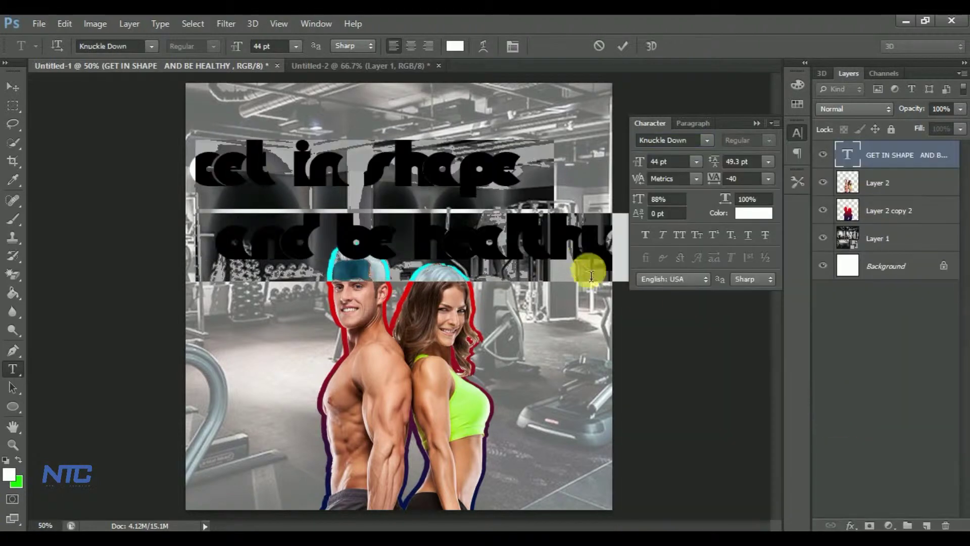
{"action": "double_click", "coordinate": [851, 152]}
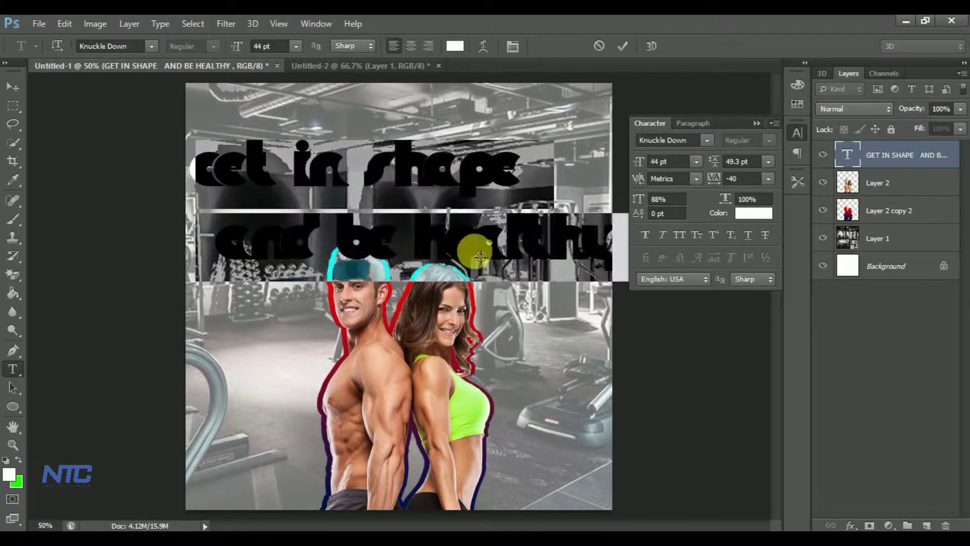
{"action": "left_click", "coordinate": [455, 46]}
{"action": "left_click", "coordinate": [609, 137]}
- Change the headline font to Gotham Bold
{"action": "key", "text": "v"}
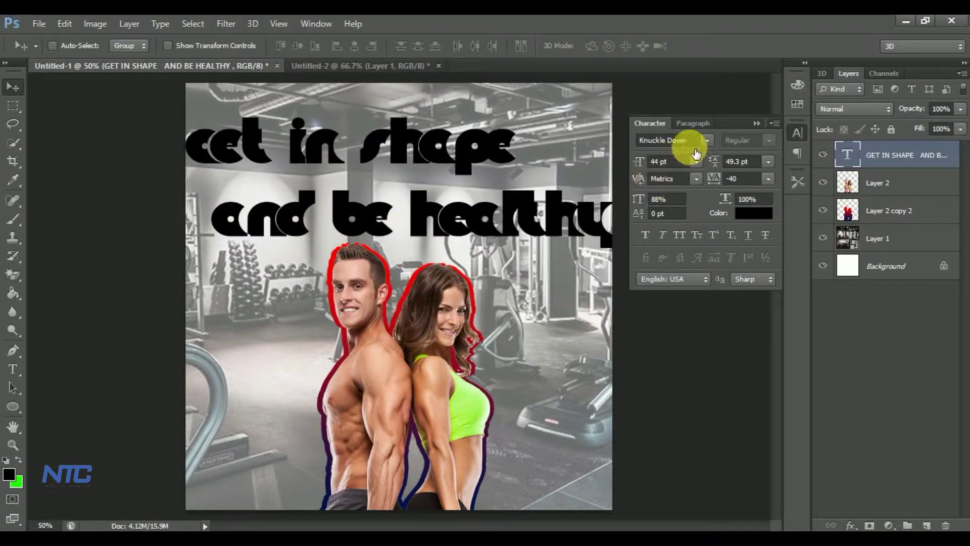
{"action": "double_click", "coordinate": [859, 159]}
{"action": "left_click", "coordinate": [925, 266]}
{"action": "double_click", "coordinate": [847, 157]}
{"action": "left_click", "coordinate": [672, 140]}
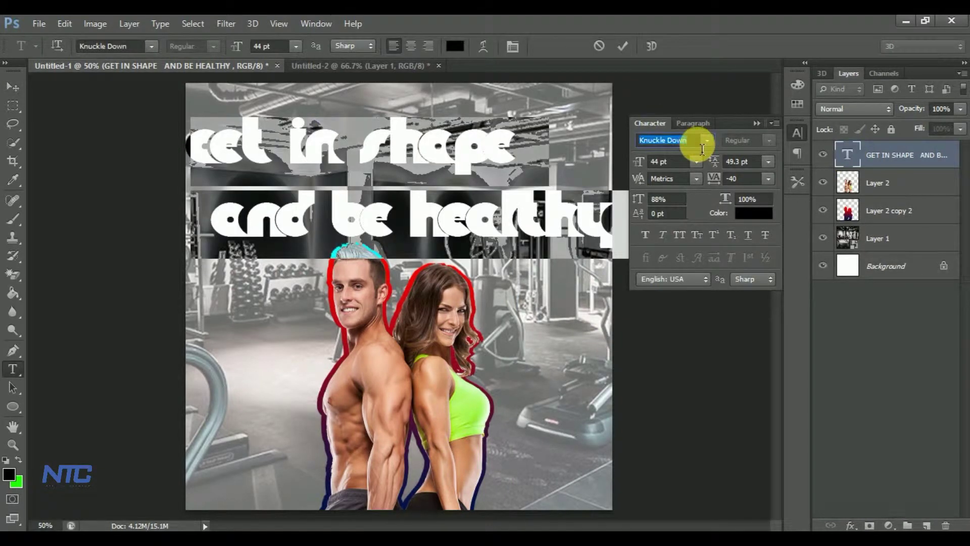
{"action": "type", "text": "Gotham"}
{"action": "key", "text": "Return"}
{"action": "left_click", "coordinate": [763, 144]}
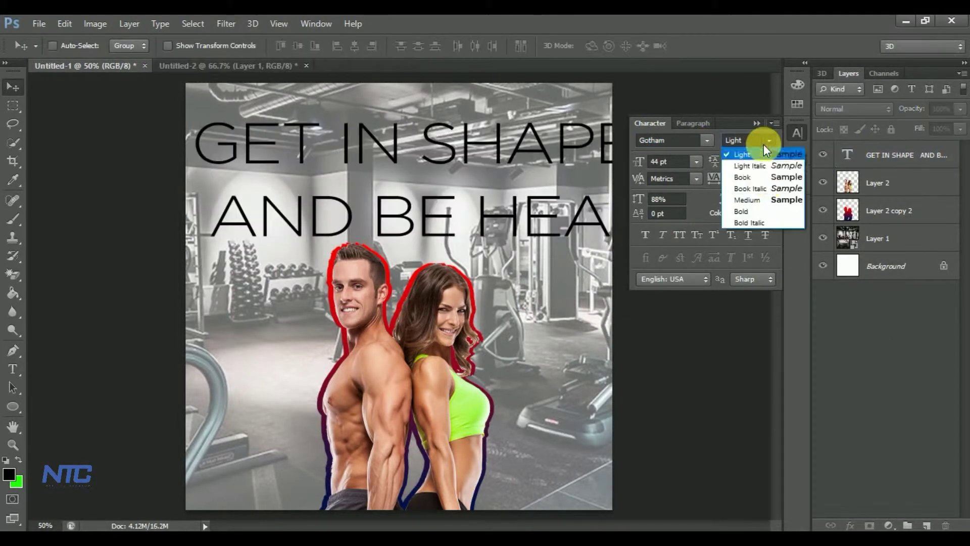
{"action": "left_click", "coordinate": [833, 147]}
{"action": "left_click", "coordinate": [747, 140]}
{"action": "left_click", "coordinate": [774, 211]}
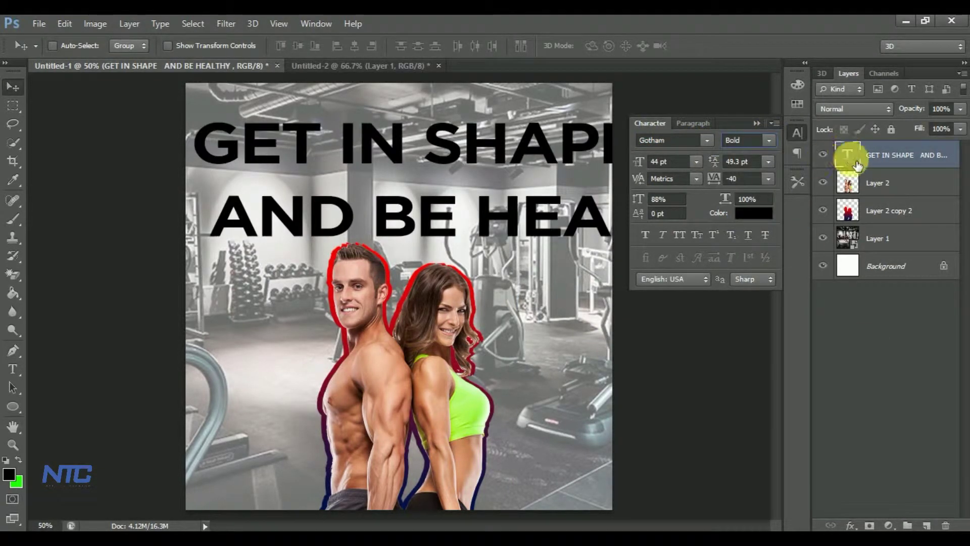
- Set the headline to 18 pt with 20.3 pt leading and move it toward centre
{"action": "double_click", "coordinate": [847, 154]}
{"action": "left_click_drag", "start_coordinate": [642, 161], "coordinate": [632, 170]}
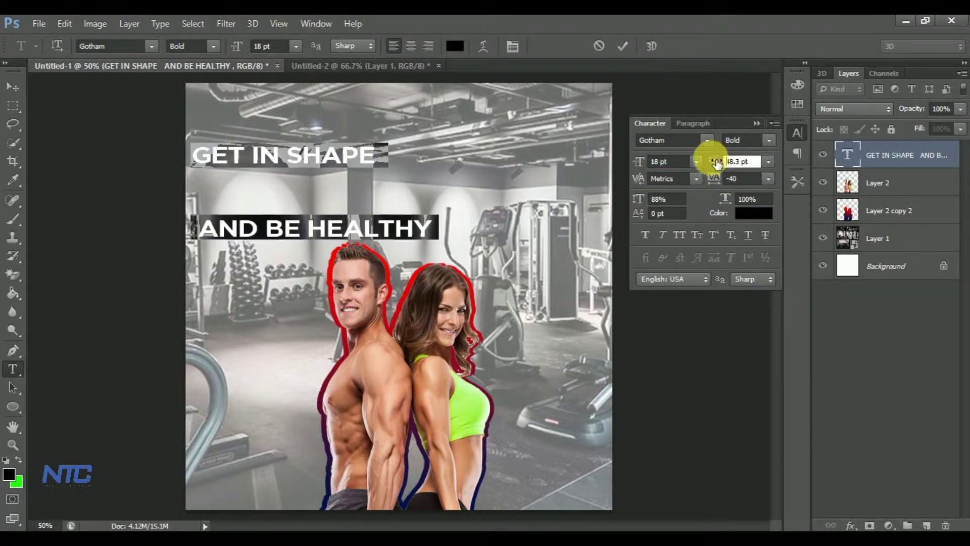
{"action": "left_click_drag", "start_coordinate": [716, 162], "coordinate": [695, 159]}
{"action": "left_click", "coordinate": [12, 87]}
{"action": "left_click_drag", "start_coordinate": [291, 201], "coordinate": [376, 212]}
- Keep the Bold weight on the headline and open its layer blending options
{"action": "double_click", "coordinate": [847, 155]}
{"action": "left_click", "coordinate": [768, 140]}
{"action": "left_click", "coordinate": [773, 210]}
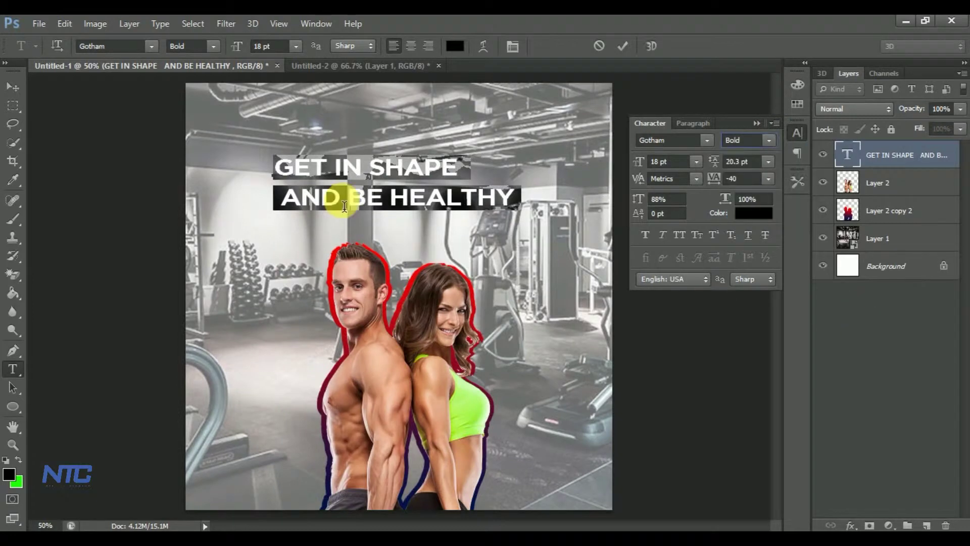
{"action": "left_click", "coordinate": [12, 90]}
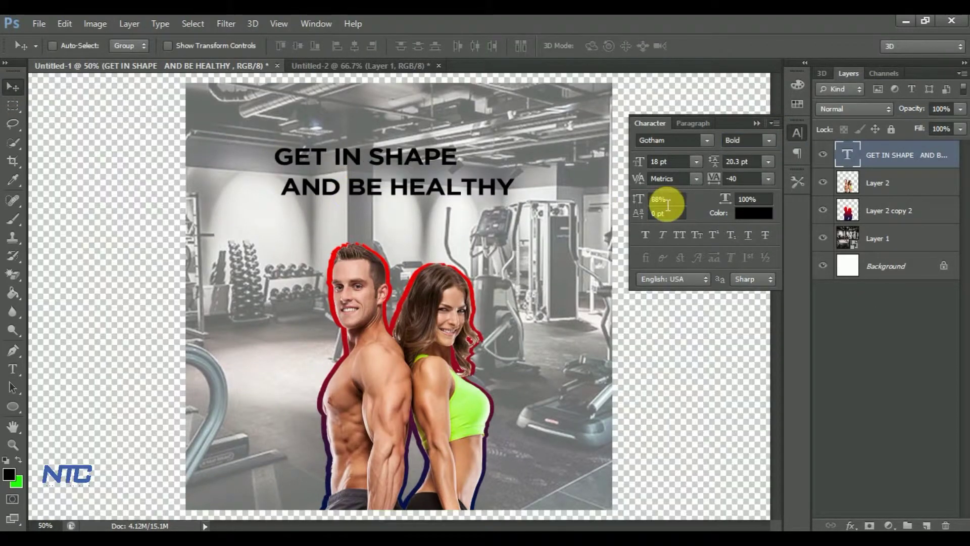
{"action": "double_click", "coordinate": [859, 150]}
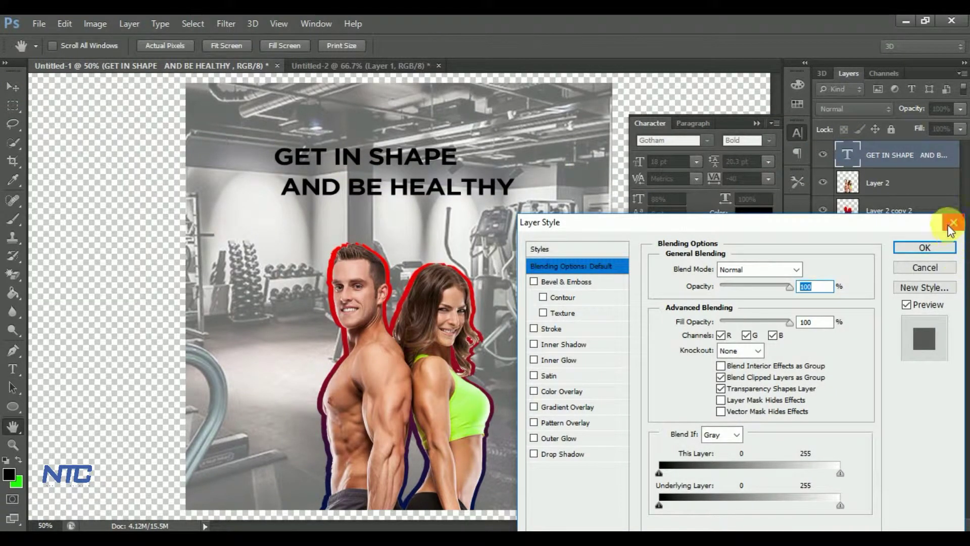
- Pick cyan 00deff as the headline text colour
{"action": "left_click", "coordinate": [952, 225]}
{"action": "double_click", "coordinate": [848, 154]}
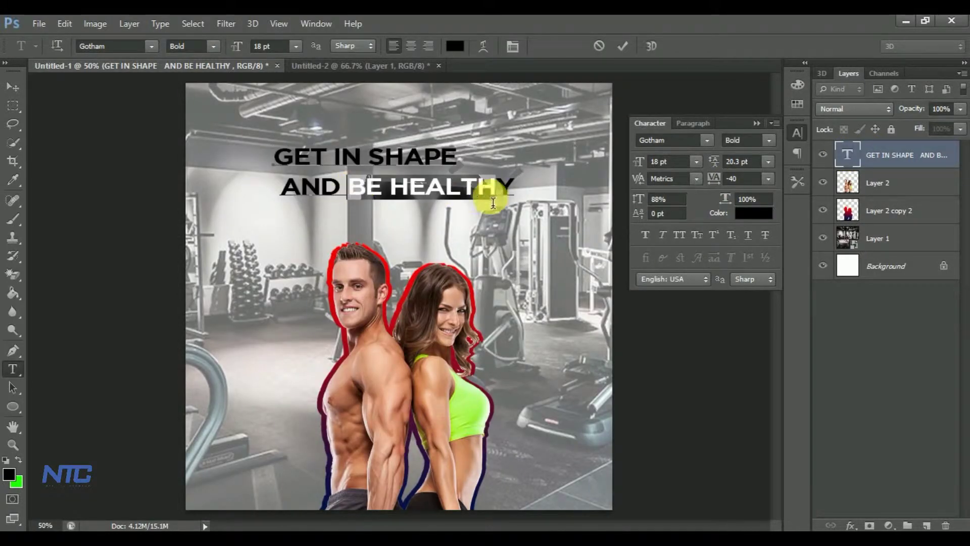
{"action": "left_click", "coordinate": [8, 474]}
{"action": "left_click_drag", "start_coordinate": [494, 210], "coordinate": [494, 228]}
{"action": "left_click", "coordinate": [473, 143]}
{"action": "left_click", "coordinate": [631, 132]}
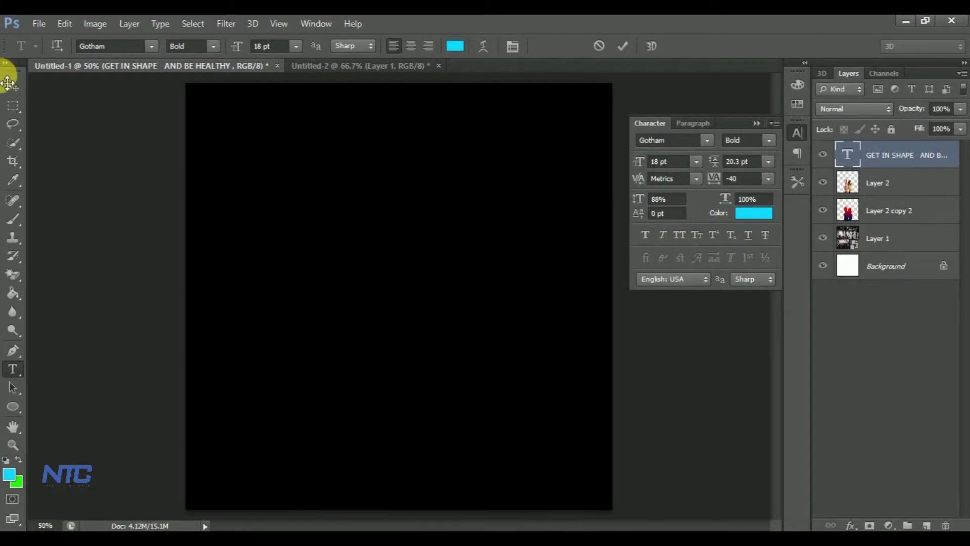
{"action": "key", "text": "v"}
- Apply the cyan colour to just the words BE HEALTHY
{"action": "double_click", "coordinate": [940, 155]}
{"action": "left_click", "coordinate": [924, 246]}
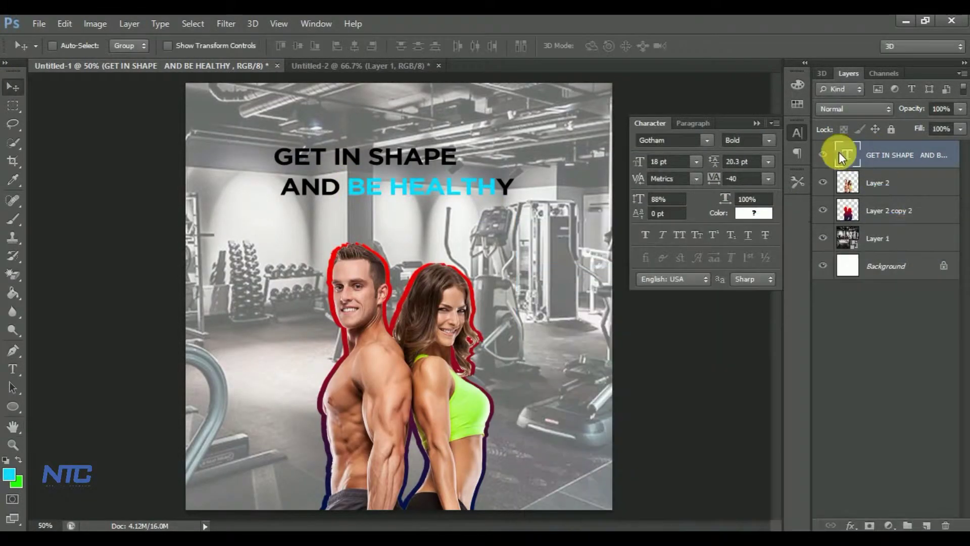
{"action": "double_click", "coordinate": [848, 155]}
{"action": "left_click_drag", "start_coordinate": [352, 191], "coordinate": [513, 188]}
{"action": "left_click", "coordinate": [753, 212]}
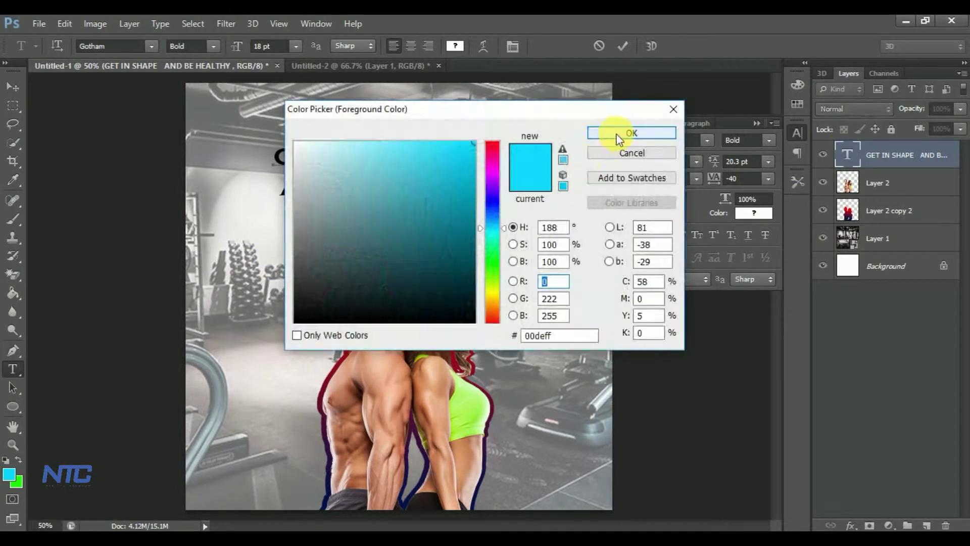
{"action": "left_click", "coordinate": [621, 134]}
{"action": "key", "text": "v"}
- Rotate the headline about -6.8°, move it near the top, and add a new layer
{"action": "key", "text": "ctrl+t"}
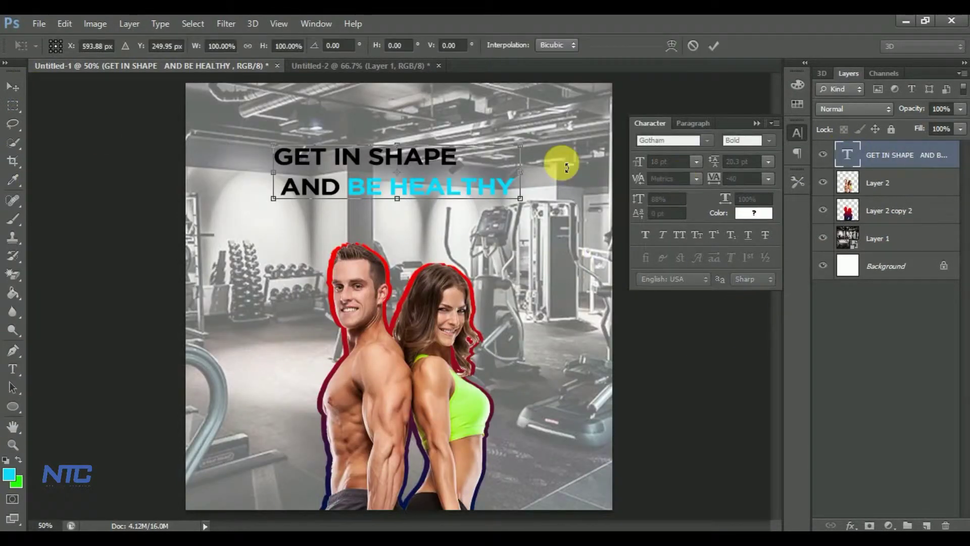
{"action": "left_click_drag", "start_coordinate": [559, 162], "coordinate": [546, 122]}
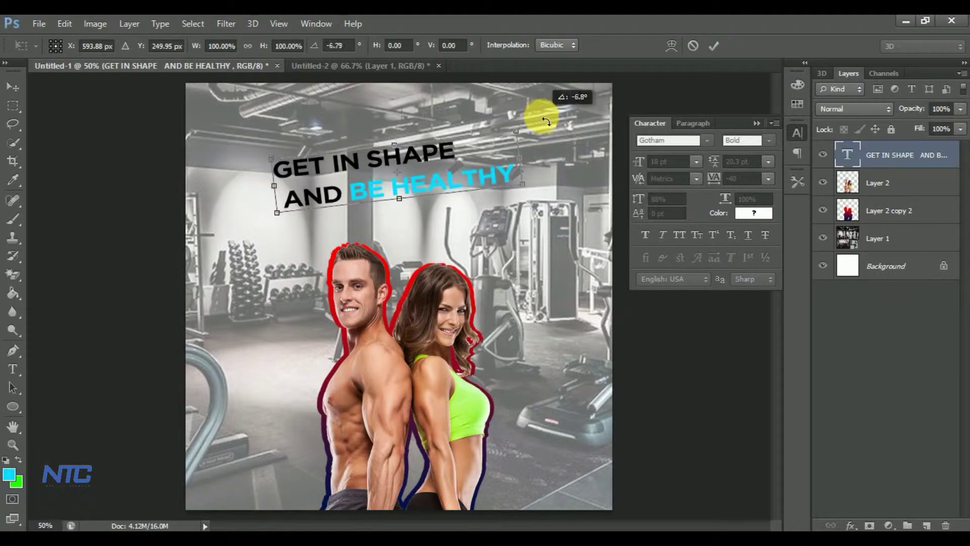
{"action": "left_click", "coordinate": [13, 86]}
{"action": "left_click_drag", "start_coordinate": [374, 167], "coordinate": [366, 131]}
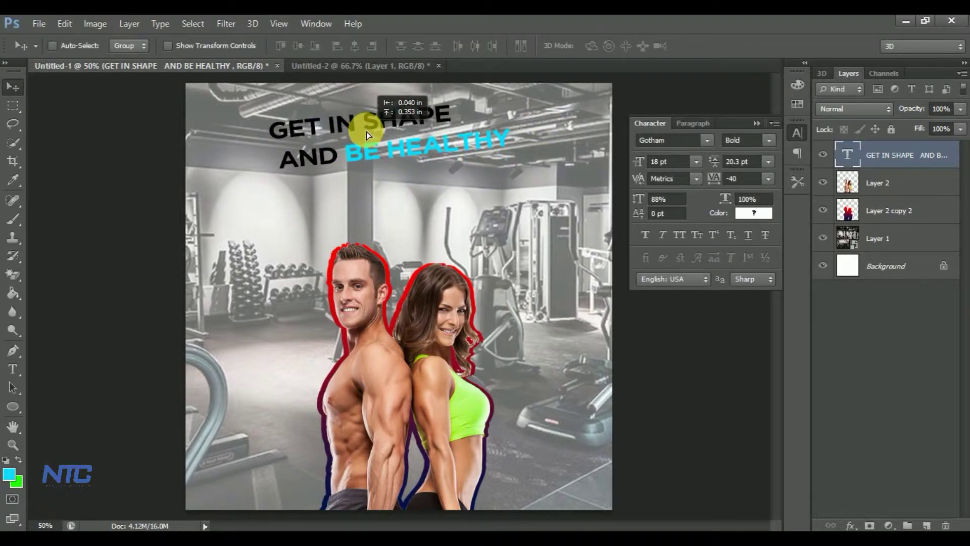
{"action": "left_click", "coordinate": [926, 525]}
- Draw a long thin cyan bar, tilt it to the headline's angle and move it under the headline
{"action": "left_click", "coordinate": [11, 407]}
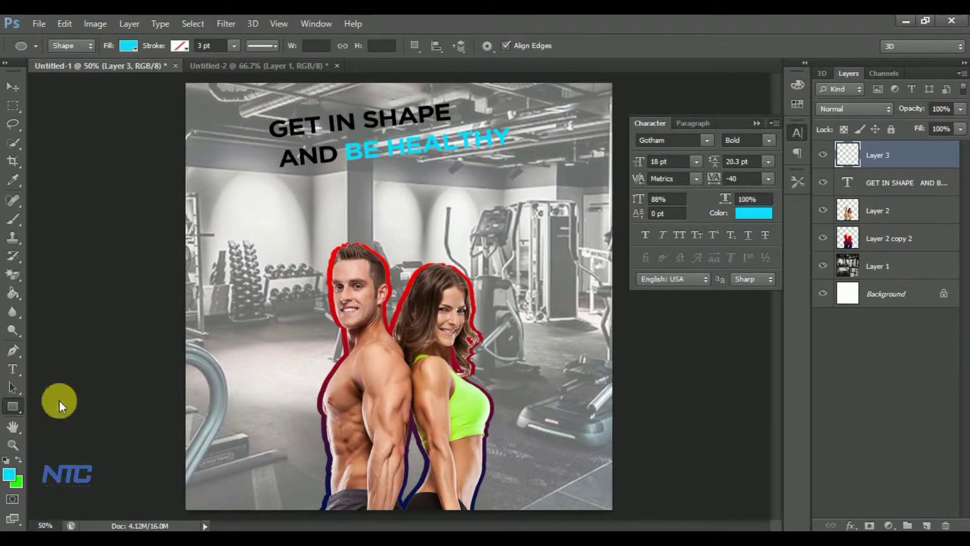
{"action": "left_click_drag", "start_coordinate": [318, 198], "coordinate": [539, 216]}
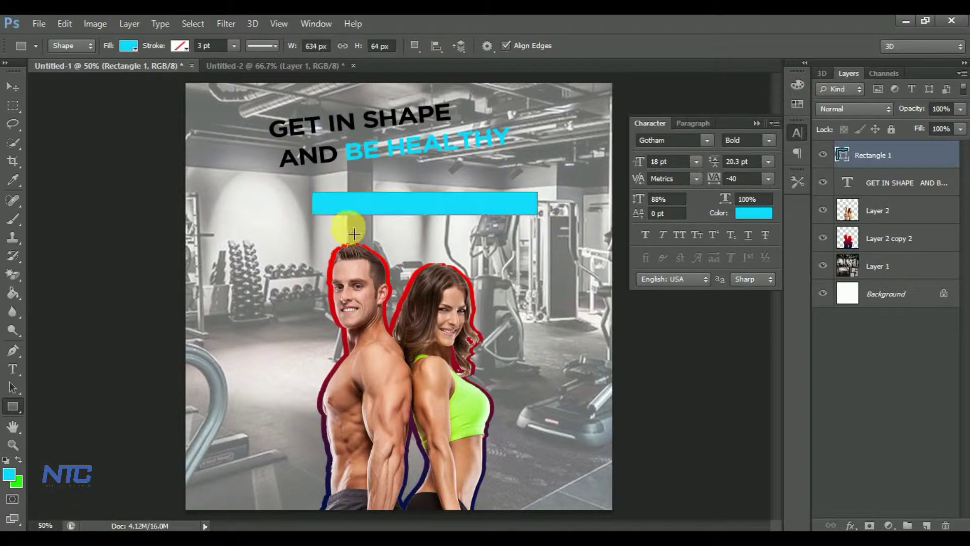
{"action": "key", "text": "v"}
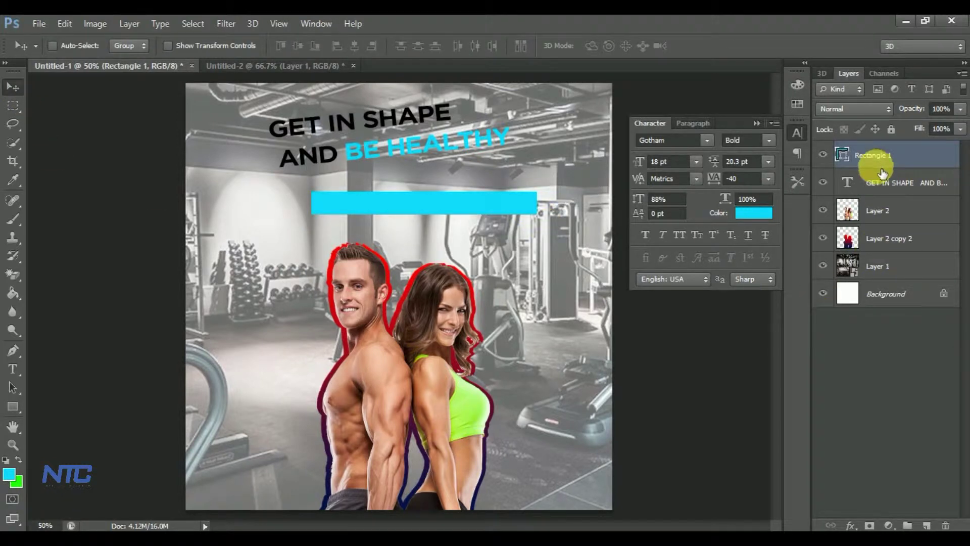
{"action": "key", "text": "ctrl+t"}
{"action": "left_click_drag", "start_coordinate": [174, 172], "coordinate": [170, 202]}
{"action": "left_click", "coordinate": [7, 90]}
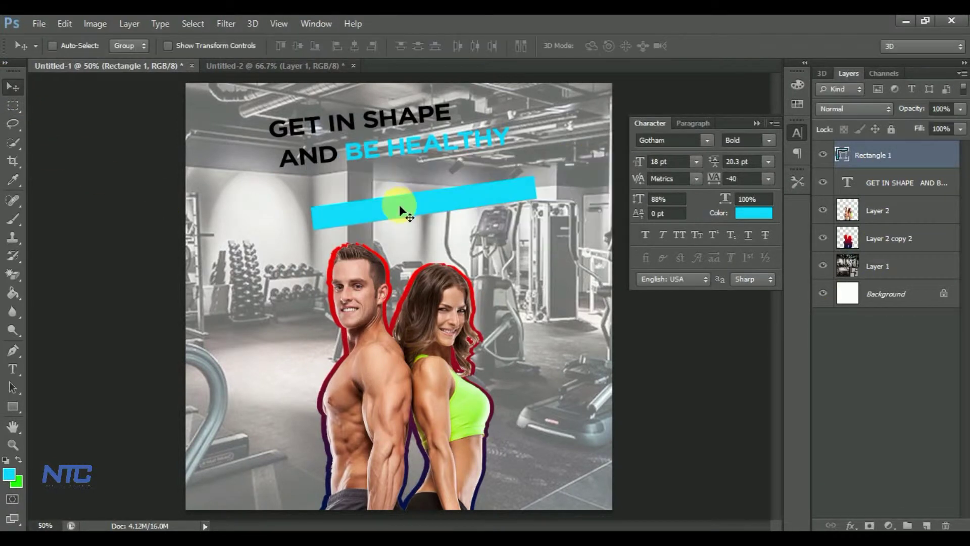
{"action": "left_click_drag", "start_coordinate": [399, 205], "coordinate": [434, 179]}
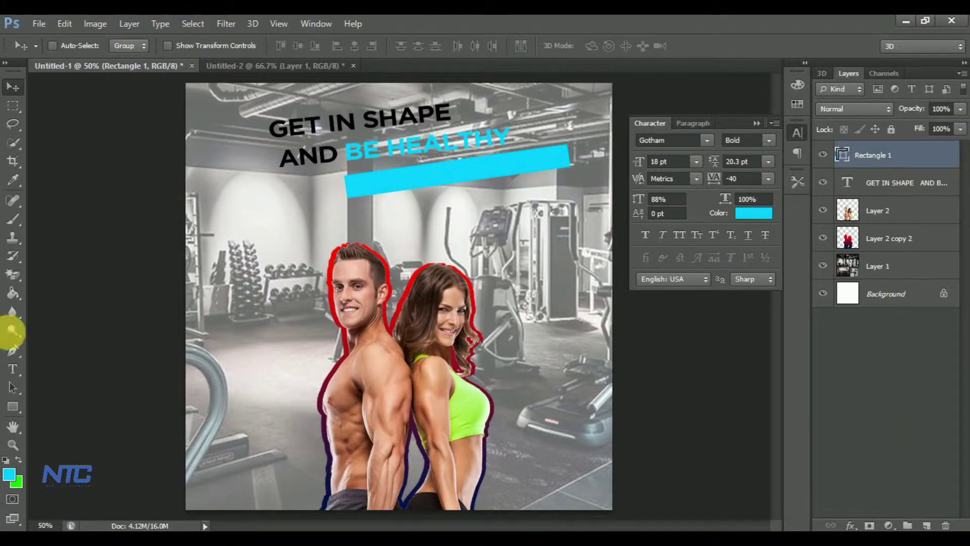
- Create a white Gotham Medium text box over the cyan bar
{"action": "left_click", "coordinate": [12, 369]}
{"action": "left_click", "coordinate": [768, 140]}
{"action": "left_click", "coordinate": [774, 201]}
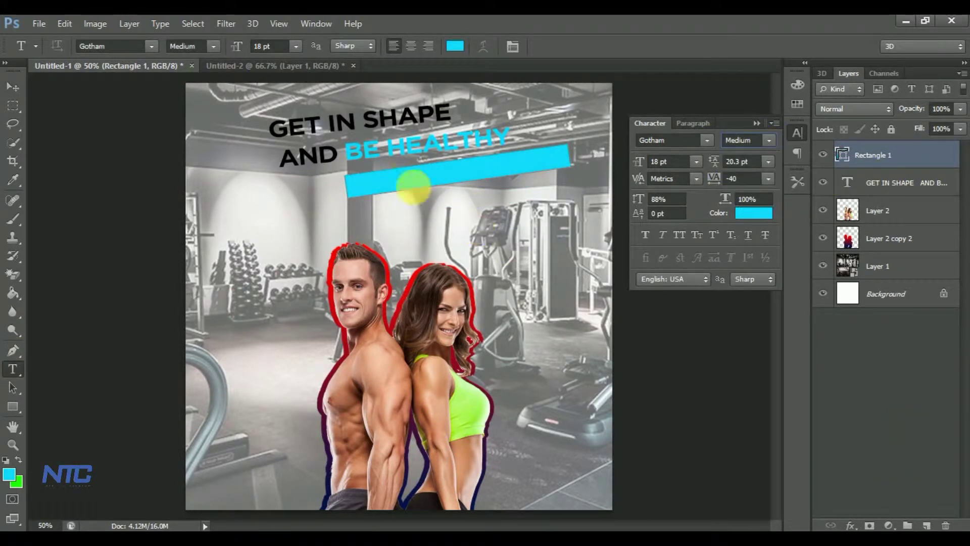
{"action": "left_click_drag", "start_coordinate": [344, 143], "coordinate": [571, 197]}
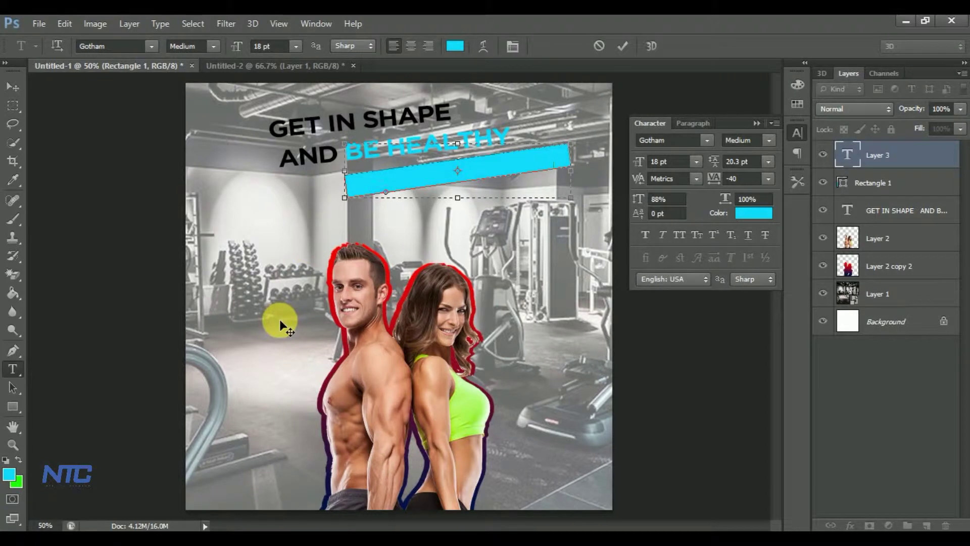
{"action": "left_click", "coordinate": [8, 474]}
{"action": "left_click", "coordinate": [293, 135]}
{"action": "left_click", "coordinate": [660, 132]}
{"action": "type", "text": "PRO"}
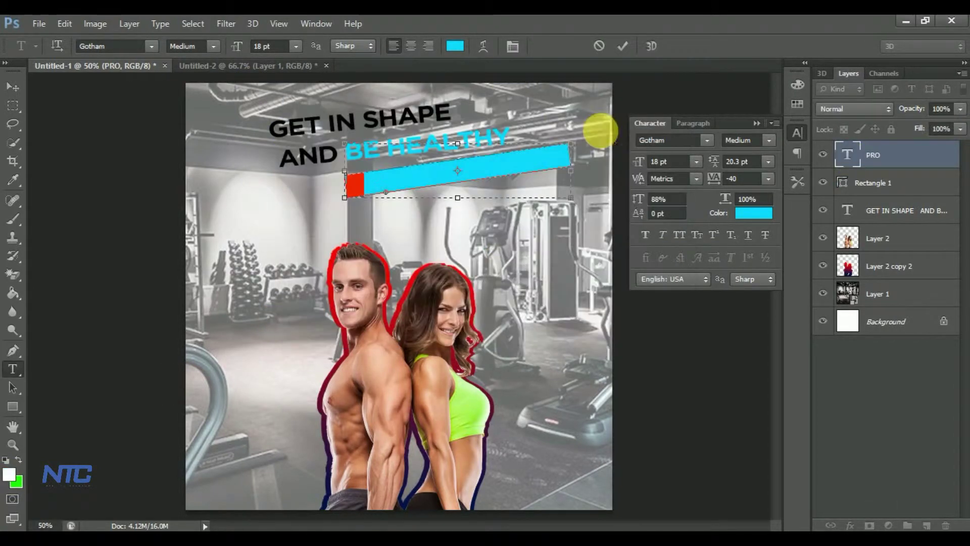
- Replace the mistaken text with 'PROFESSIONAL TRAINER' and shrink it to fit the bar
{"action": "left_click", "coordinate": [460, 185]}
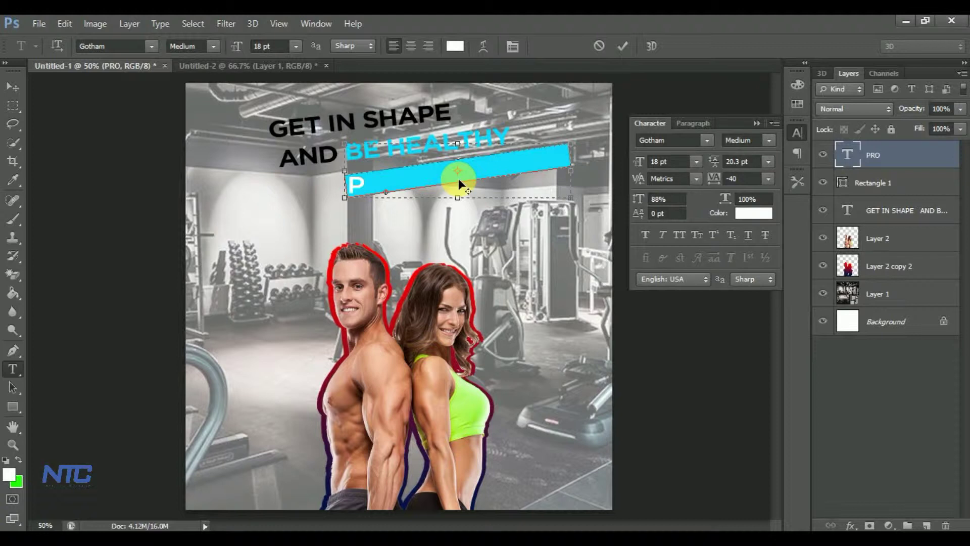
{"action": "key", "text": "BackSpace"}
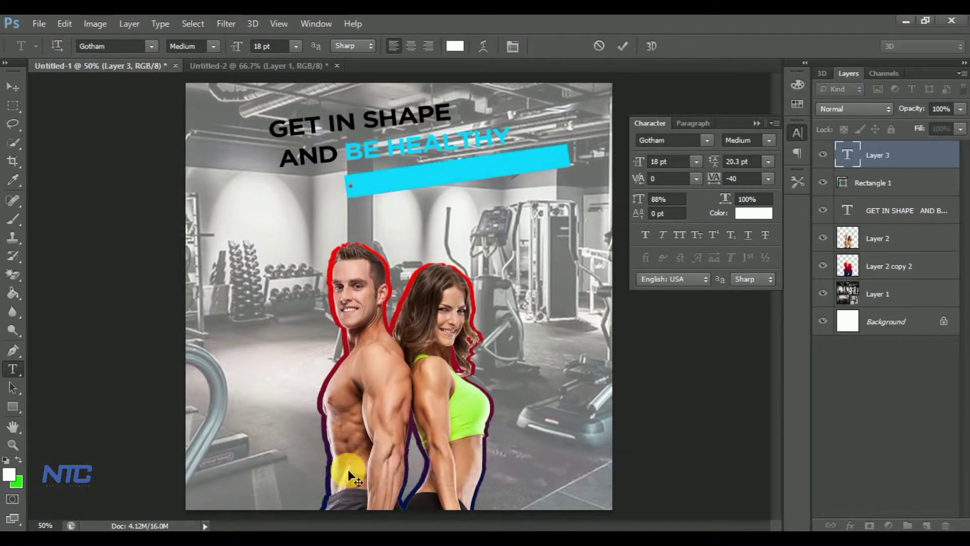
{"action": "type", "text": "PROFESSIONAL TRAINER"}
{"action": "double_click", "coordinate": [853, 154]}
{"action": "left_click_drag", "start_coordinate": [651, 163], "coordinate": [640, 165]}
{"action": "left_click", "coordinate": [19, 94]}
- Rotate the PROFESSIONAL TRAINER label to the bar's angle and nudge it up and right
{"action": "key", "text": "ctrl+t"}
{"action": "left_click_drag", "start_coordinate": [503, 186], "coordinate": [503, 173]}
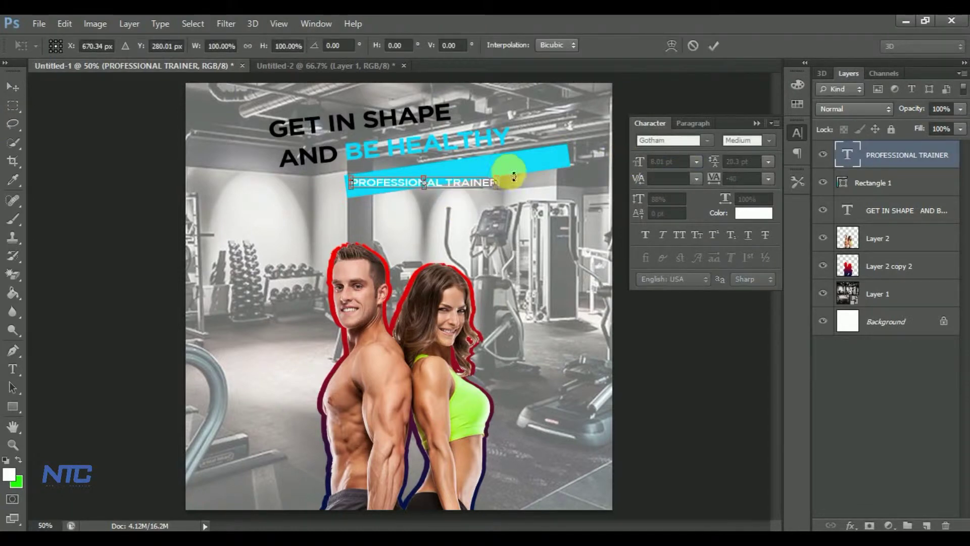
{"action": "left_click", "coordinate": [12, 87]}
{"action": "key", "text": "Return"}
{"action": "left_click_drag", "start_coordinate": [428, 192], "coordinate": [444, 182]}
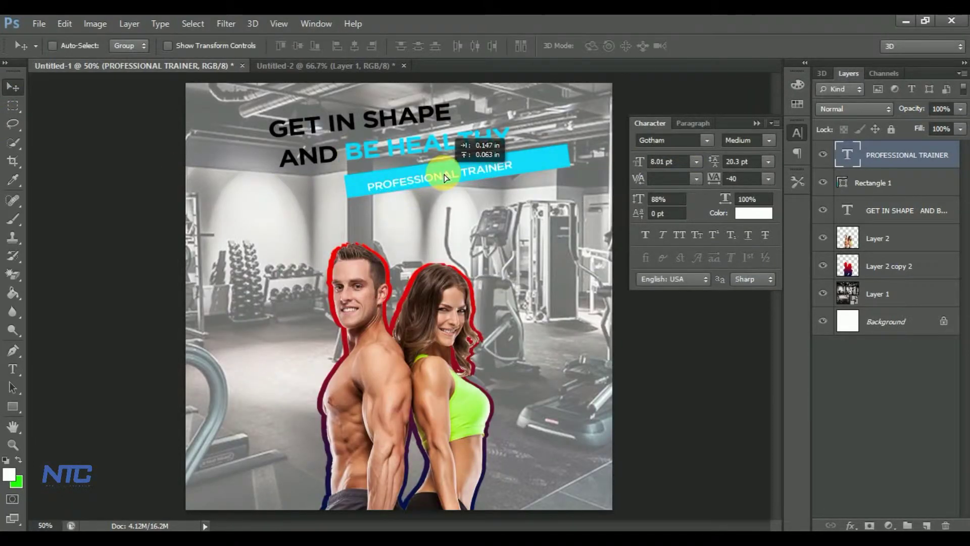
{"action": "key", "text": "ctrl+t"}
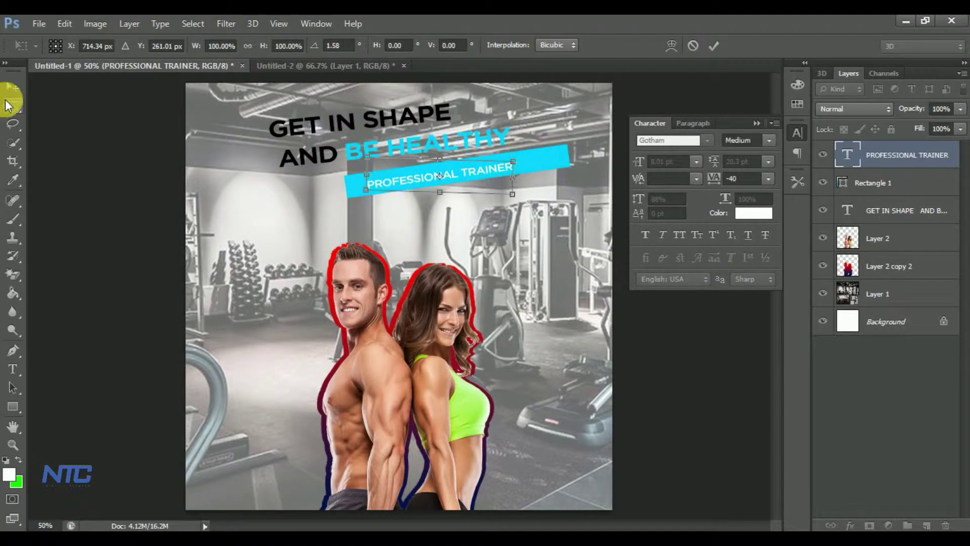
{"action": "key", "text": "Return"}
- Shorten the cyan bar from its right end
{"action": "left_click", "coordinate": [928, 197]}
{"action": "key", "text": "ctrl+t"}
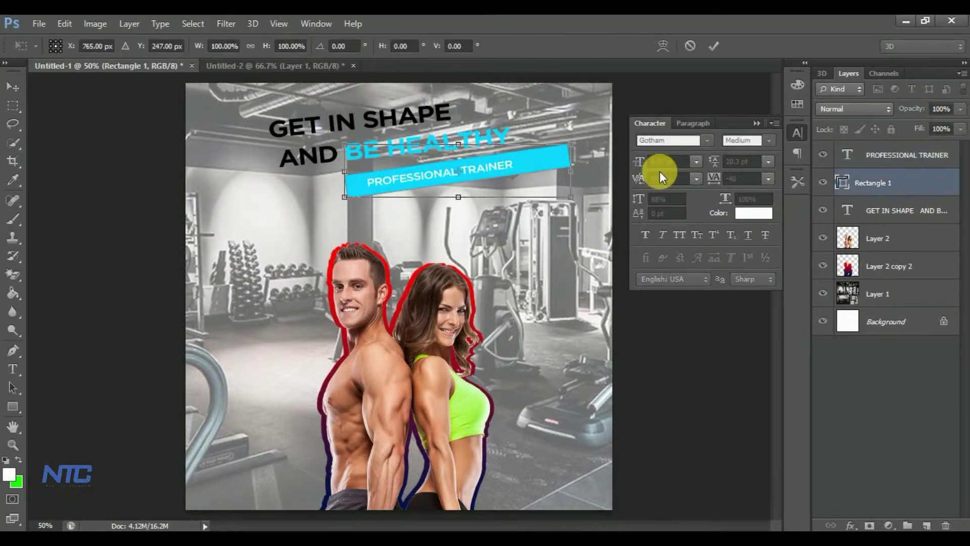
{"action": "left_click_drag", "start_coordinate": [569, 198], "coordinate": [530, 197]}
{"action": "left_click", "coordinate": [10, 93]}
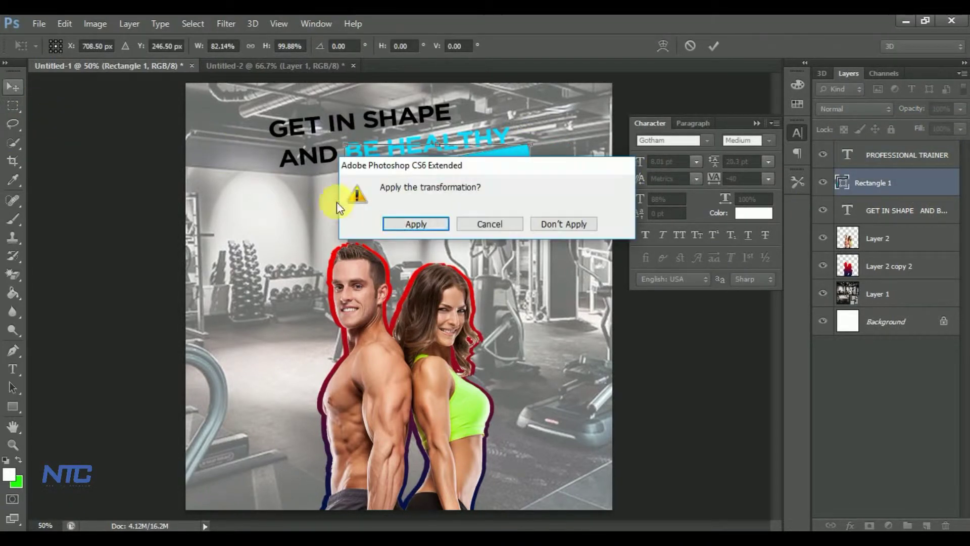
{"action": "left_click", "coordinate": [415, 221]}
- Re-tilt the PROFESSIONAL TRAINER text to match the shortened bar
{"action": "left_click", "coordinate": [888, 154]}
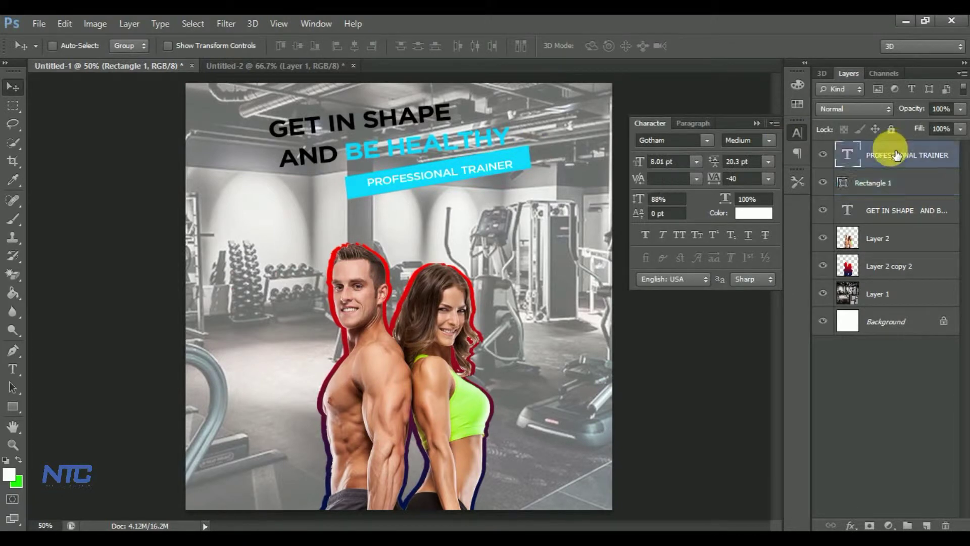
{"action": "key", "text": "ctrl+t"}
{"action": "left_click_drag", "start_coordinate": [541, 147], "coordinate": [543, 147]}
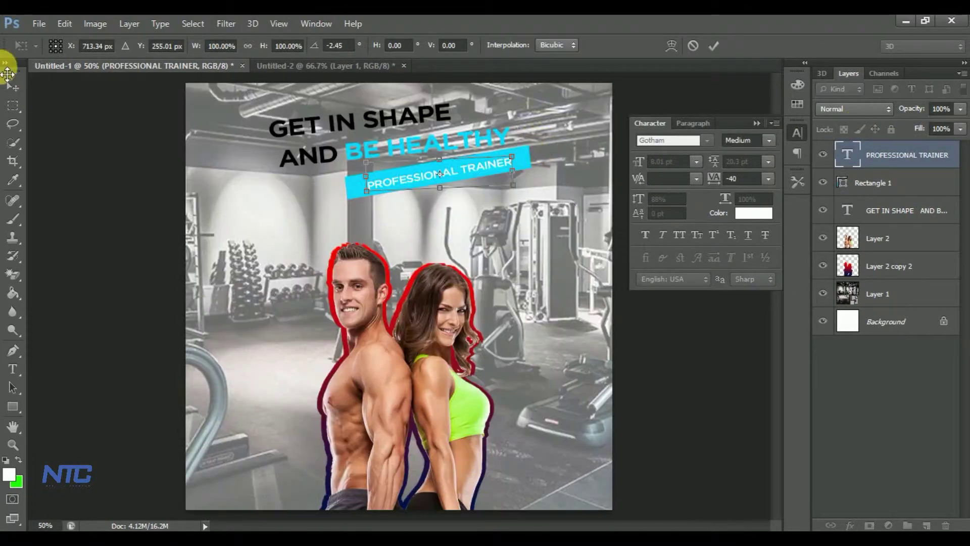
{"action": "left_click", "coordinate": [13, 87]}
{"action": "left_click", "coordinate": [399, 222]}
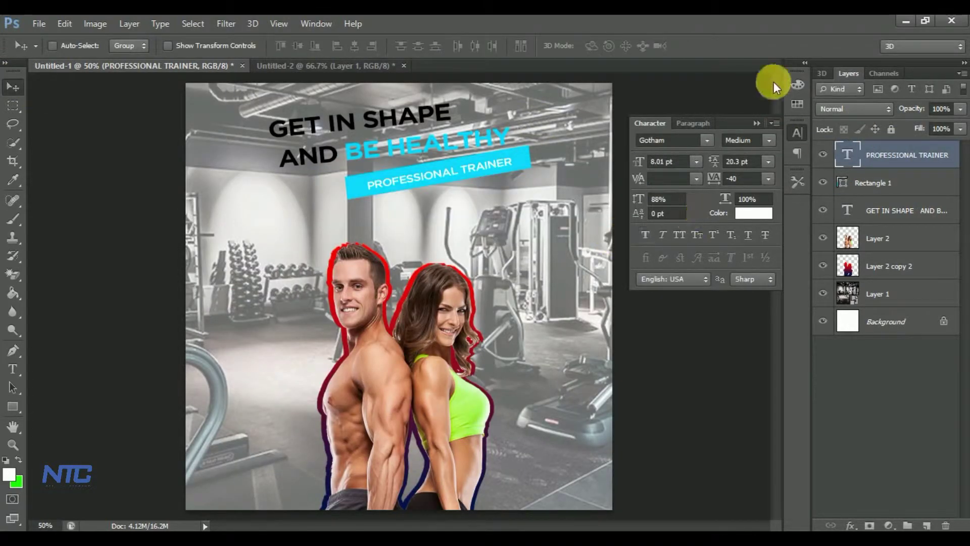
- Duplicate the cyan bar down-left, recolour the copy red, and add another cyan bar copy
{"action": "left_click", "coordinate": [874, 183]}
{"action": "mouse_move", "coordinate": [371, 193]}
{"action": "left_mouse_down"}
{"action": "mouse_move", "coordinate": [338, 226]}
{"action": "mouse_move", "coordinate": [313, 217]}
{"action": "left_mouse_up"}
{"action": "double_click", "coordinate": [842, 183]}
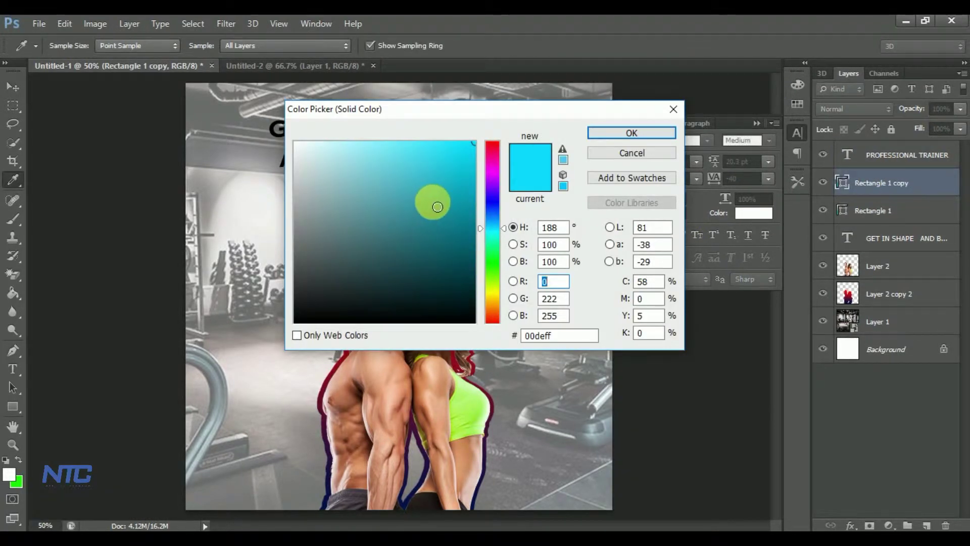
{"action": "mouse_move", "coordinate": [497, 146]}
{"action": "left_mouse_down"}
{"action": "mouse_move", "coordinate": [488, 157]}
{"action": "mouse_move", "coordinate": [560, 210]}
{"action": "left_mouse_up"}
{"action": "left_click", "coordinate": [631, 133]}
{"action": "left_click", "coordinate": [882, 216]}
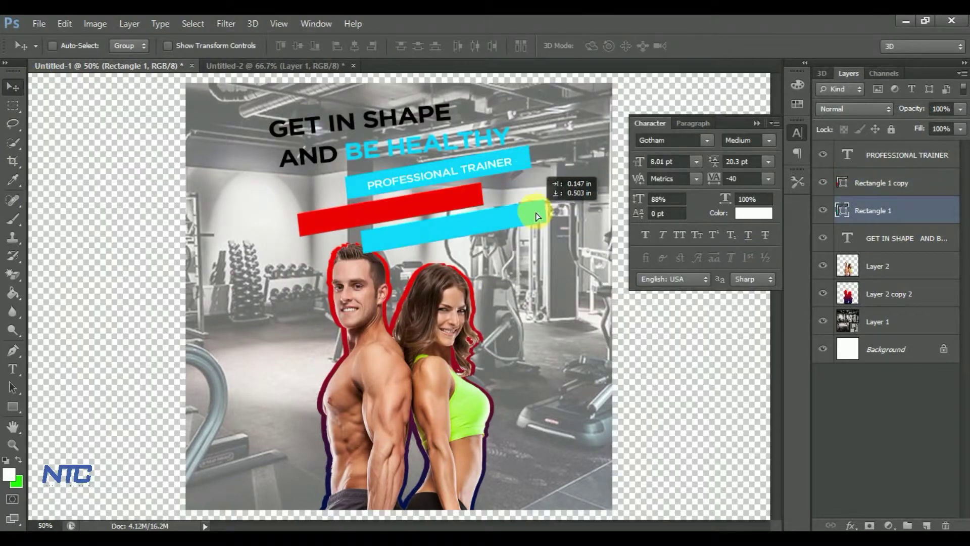
- Duplicate the trainer text onto the new bars as PERSONAL TRAINING and MONTH DEIT PLAN
{"action": "left_click", "coordinate": [907, 266]}
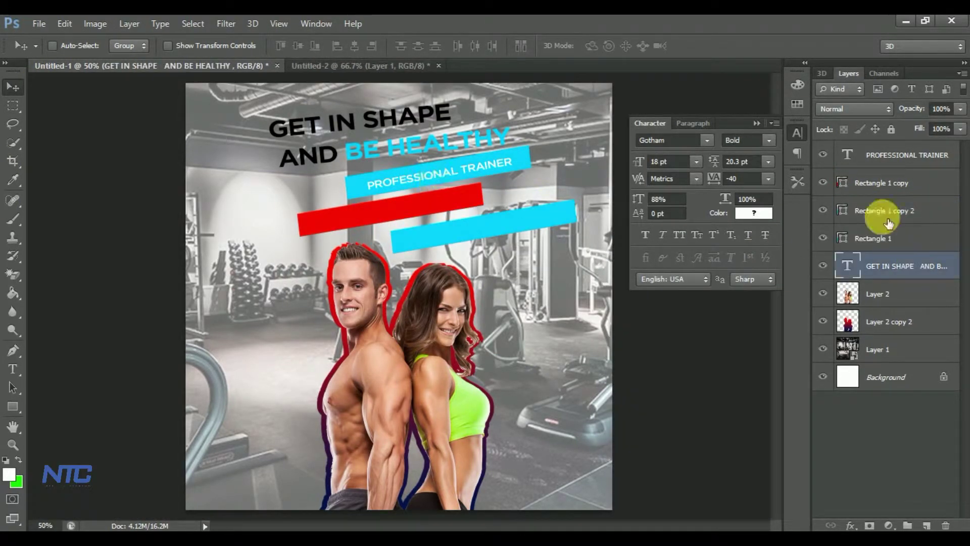
{"action": "left_click", "coordinate": [892, 155]}
{"action": "left_click_drag", "start_coordinate": [419, 172], "coordinate": [361, 204]}
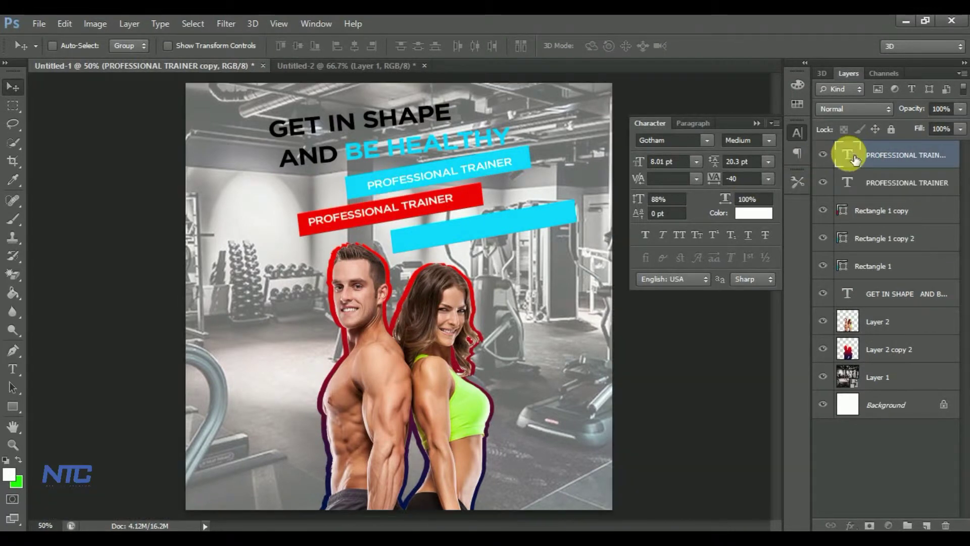
{"action": "double_click", "coordinate": [848, 154]}
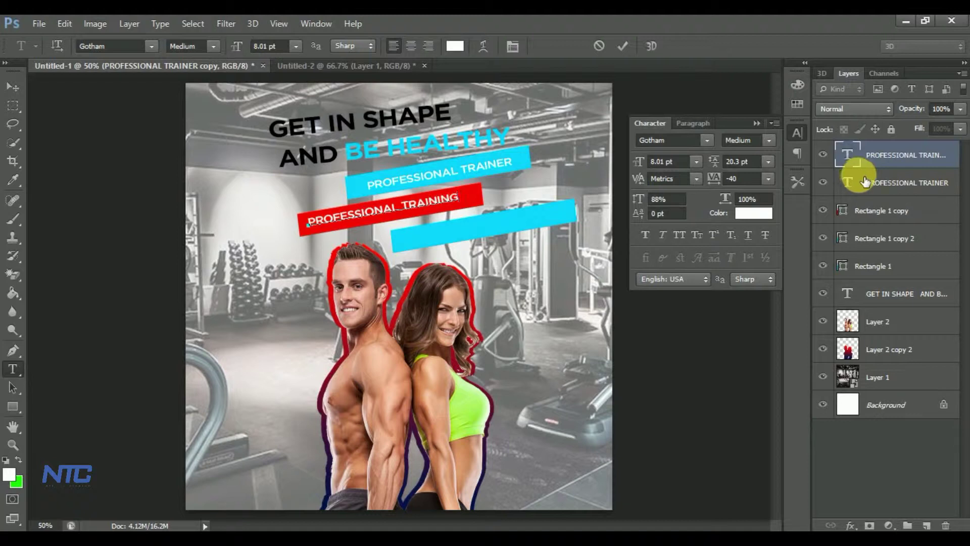
{"action": "left_click", "coordinate": [9, 92]}
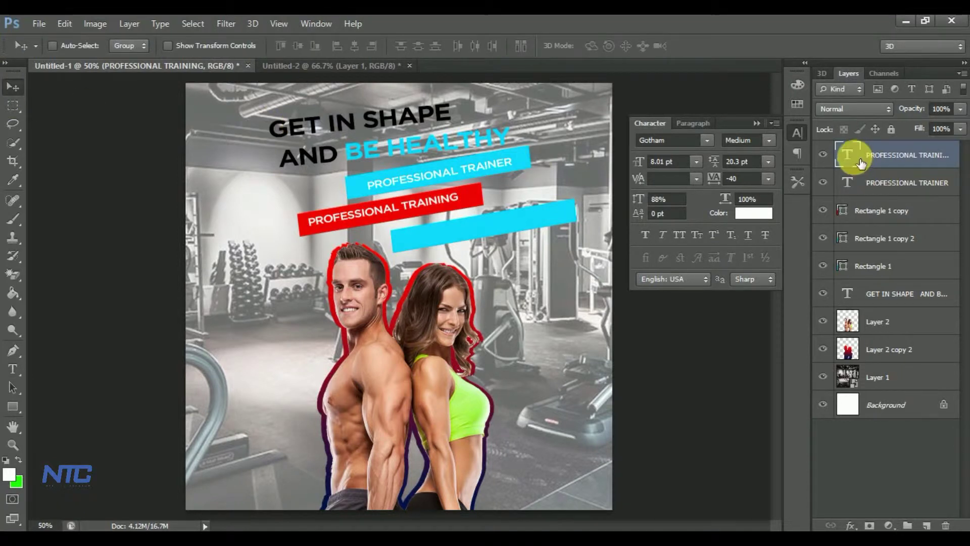
{"action": "double_click", "coordinate": [859, 161]}
{"action": "left_click_drag", "start_coordinate": [467, 204], "coordinate": [292, 235]}
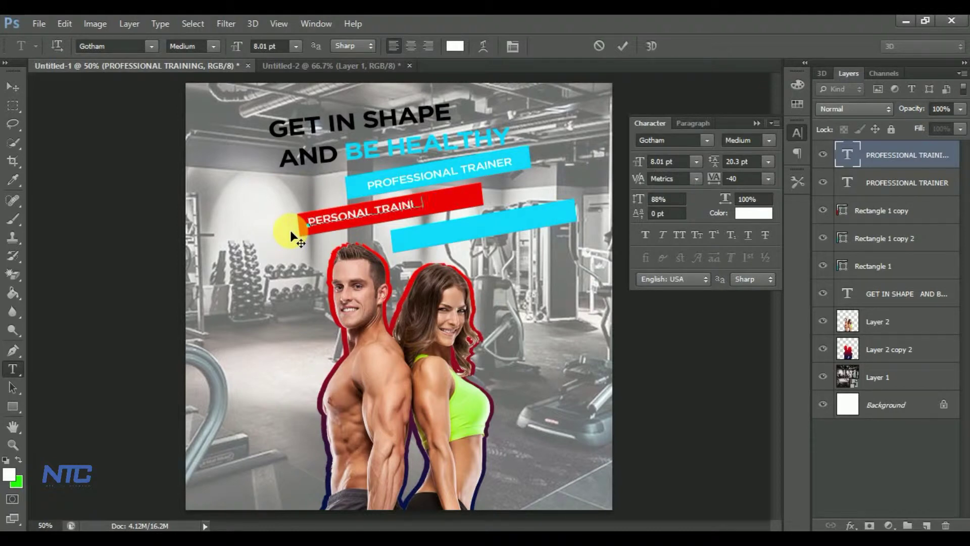
{"action": "left_click", "coordinate": [13, 86]}
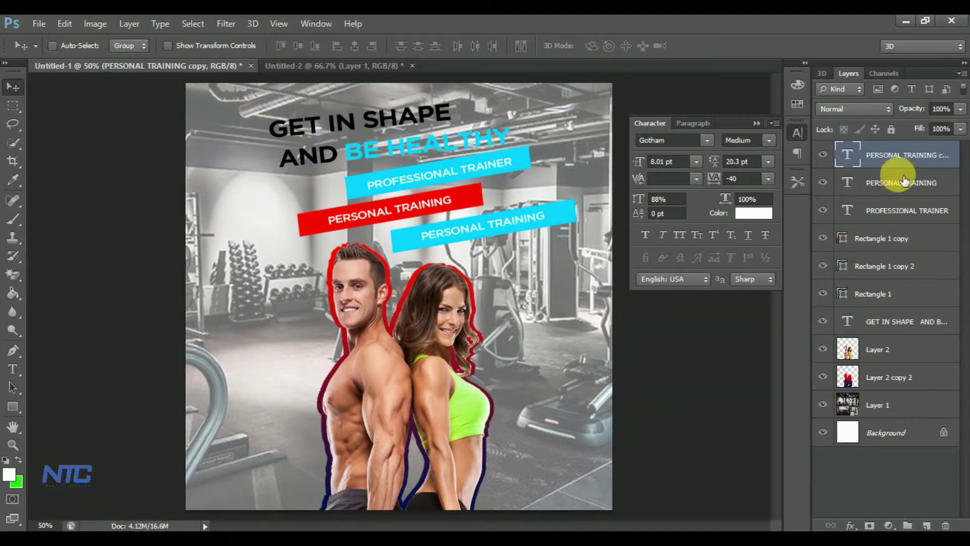
{"action": "double_click", "coordinate": [848, 155]}
{"action": "type", "text": "MONTH DE"}
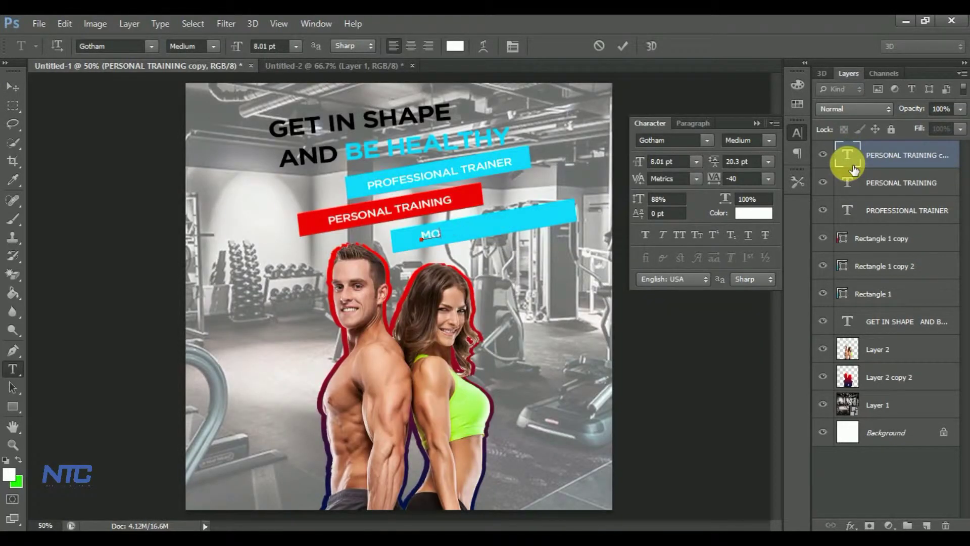
{"action": "type", "text": "IT"}
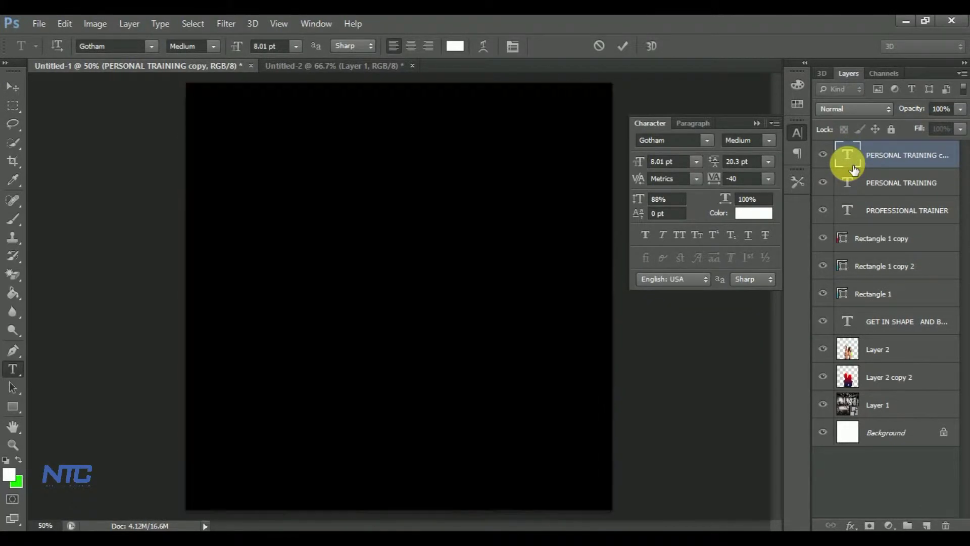
{"action": "type", "text": " PLAN"}
{"action": "left_click", "coordinate": [12, 88]}
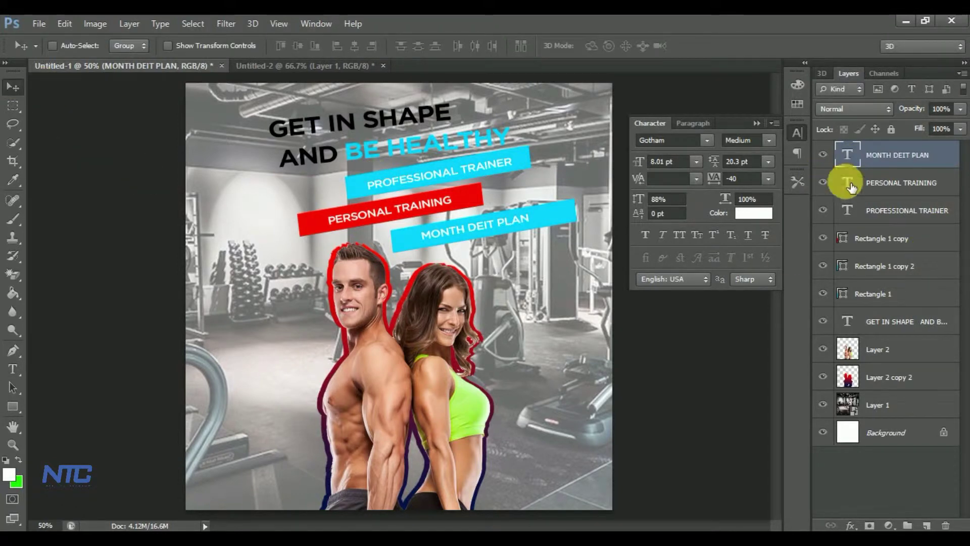
- Make PERSONAL TRAINING black, enlarge it, and reposition it on the red bar
{"action": "double_click", "coordinate": [847, 182]}
{"action": "left_click", "coordinate": [8, 474]}
{"action": "left_click", "coordinate": [649, 124]}
{"action": "left_click", "coordinate": [12, 87]}
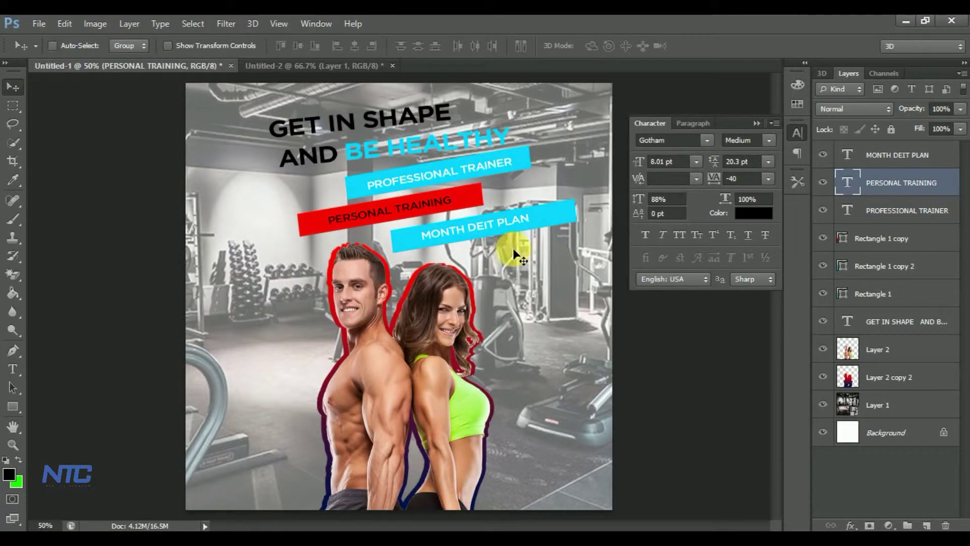
{"action": "left_click_drag", "start_coordinate": [638, 161], "coordinate": [652, 162]}
{"action": "left_click_drag", "start_coordinate": [368, 212], "coordinate": [346, 217]}
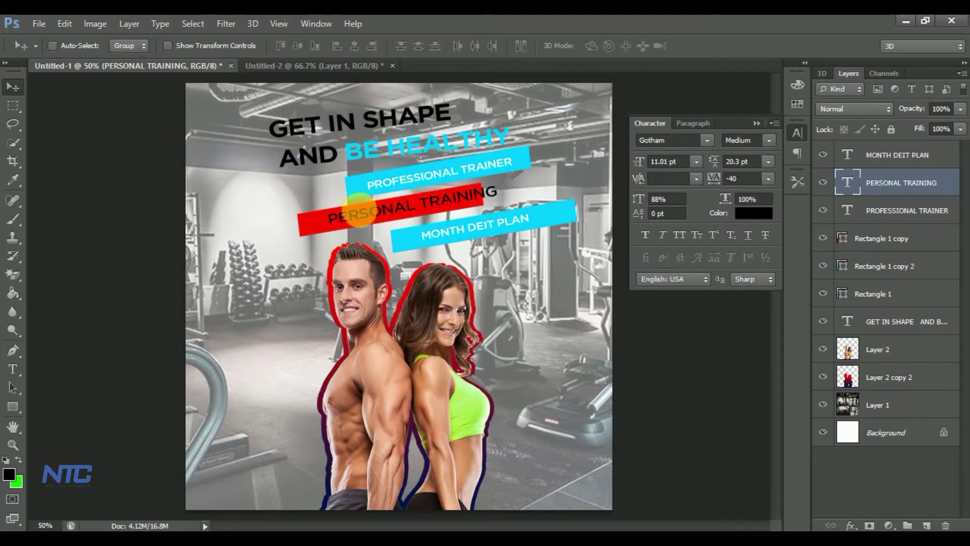
- Enlarge the PROFESSIONAL TRAINER and MONTH DEIT PLAN text, nudging MONTH DEIT PLAN left and down
{"action": "double_click", "coordinate": [848, 210]}
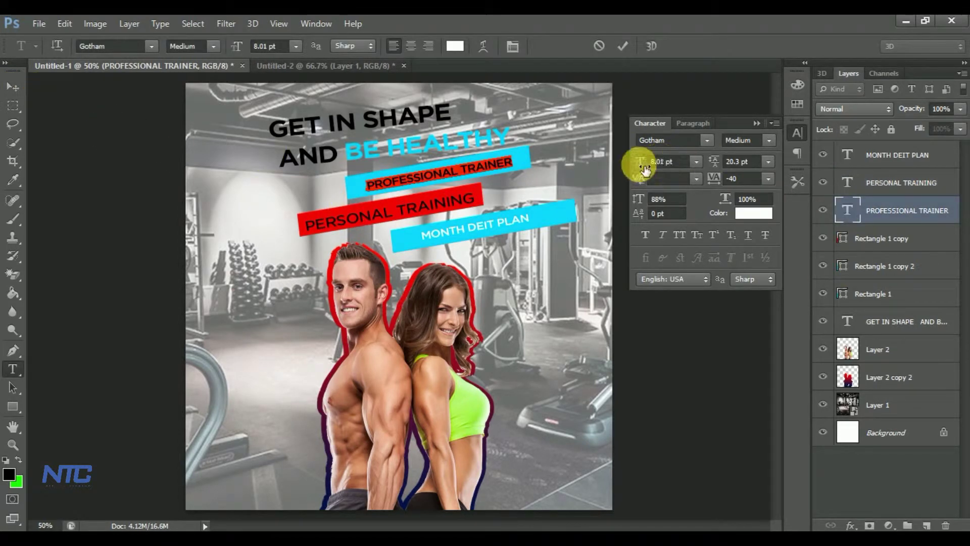
{"action": "left_click_drag", "start_coordinate": [645, 168], "coordinate": [657, 167]}
{"action": "left_click", "coordinate": [492, 169], "text": "ctrl"}
{"action": "left_click", "coordinate": [667, 162]}
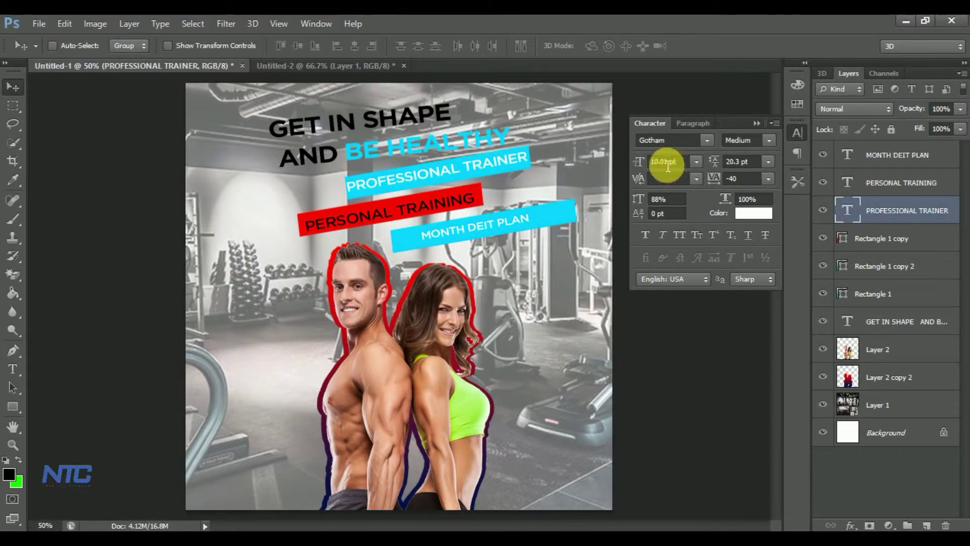
{"action": "double_click", "coordinate": [847, 154]}
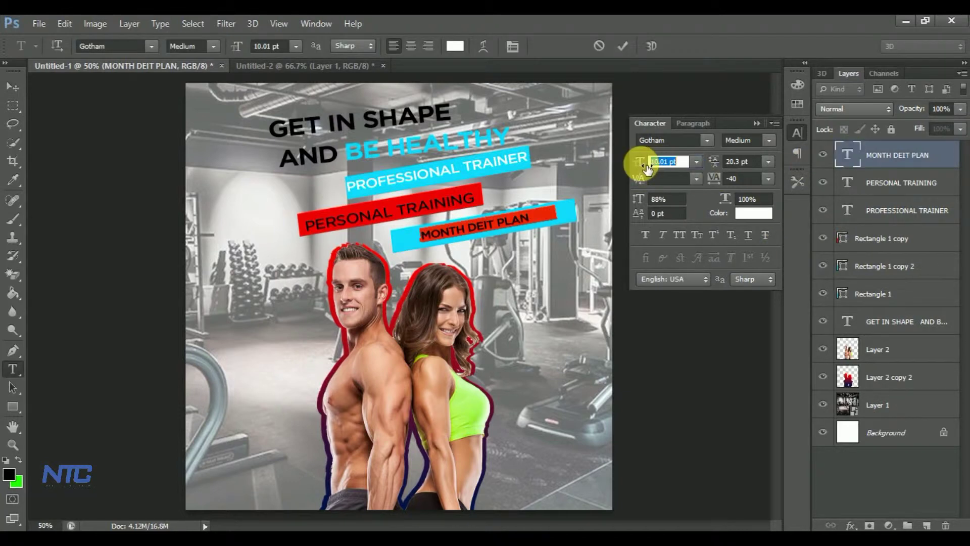
{"action": "left_click_drag", "start_coordinate": [647, 166], "coordinate": [653, 166]}
{"action": "left_click", "coordinate": [572, 287], "text": "ctrl"}
{"action": "left_click_drag", "start_coordinate": [537, 218], "coordinate": [528, 223]}
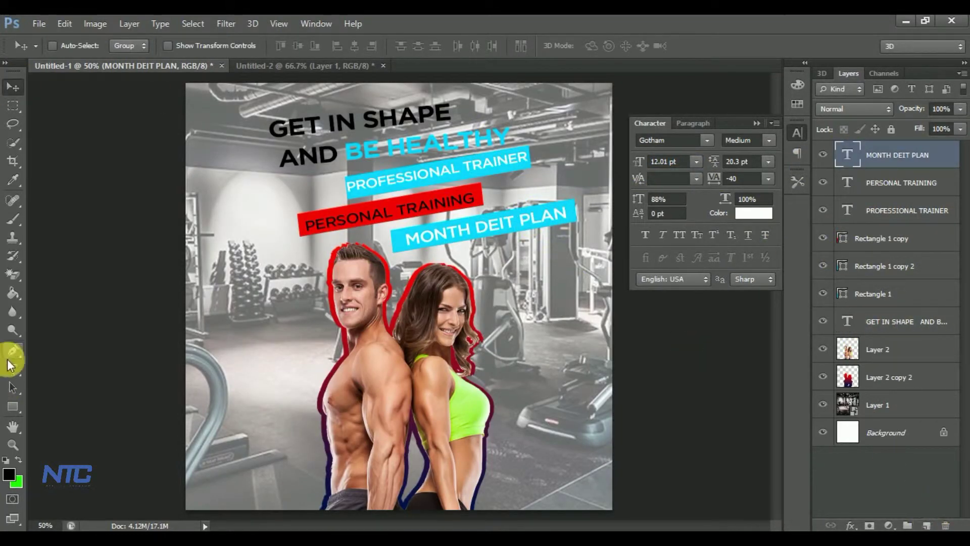
{"action": "left_click", "coordinate": [13, 369]}
{"action": "left_click", "coordinate": [927, 525]}
- Paste the STARTS YOUR TRAINING TODAY JOIN NOW lines from the notes as bold poster text
{"action": "left_click", "coordinate": [198, 321]}
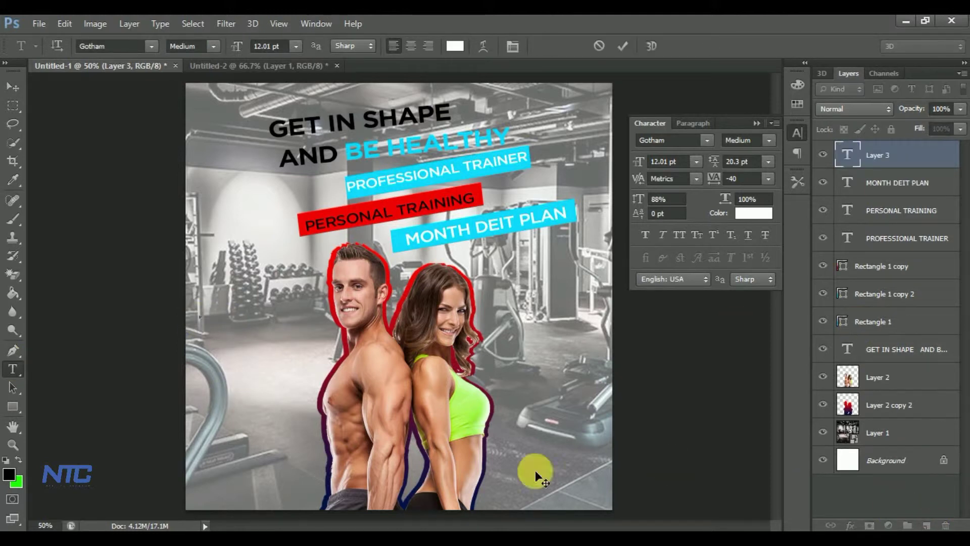
{"action": "key", "text": "alt+Tab"}
{"action": "left_click_drag", "start_coordinate": [511, 156], "coordinate": [610, 216]}
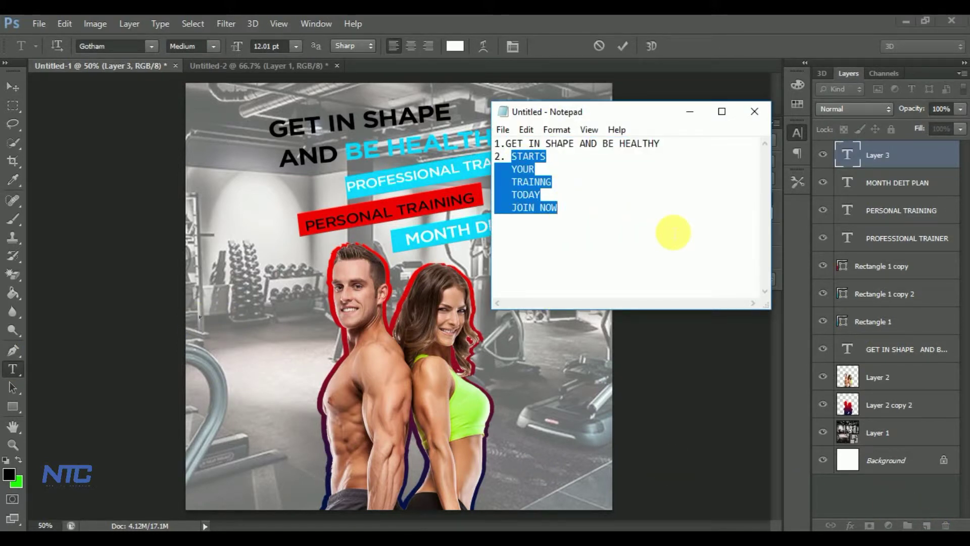
{"action": "left_click", "coordinate": [690, 111]}
{"action": "key", "text": "ctrl+v"}
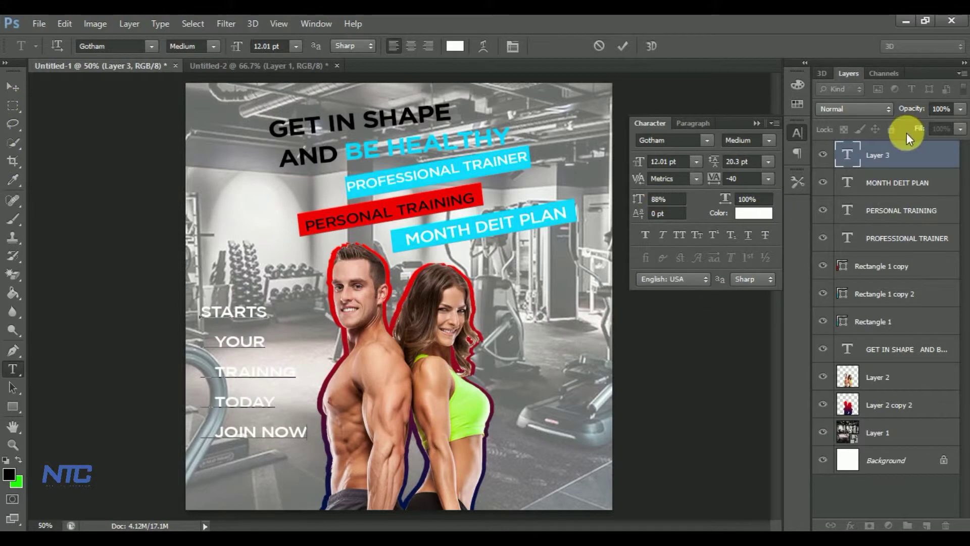
{"action": "key", "text": "ctrl+a"}
{"action": "left_click", "coordinate": [748, 140]}
{"action": "left_click", "coordinate": [766, 216]}
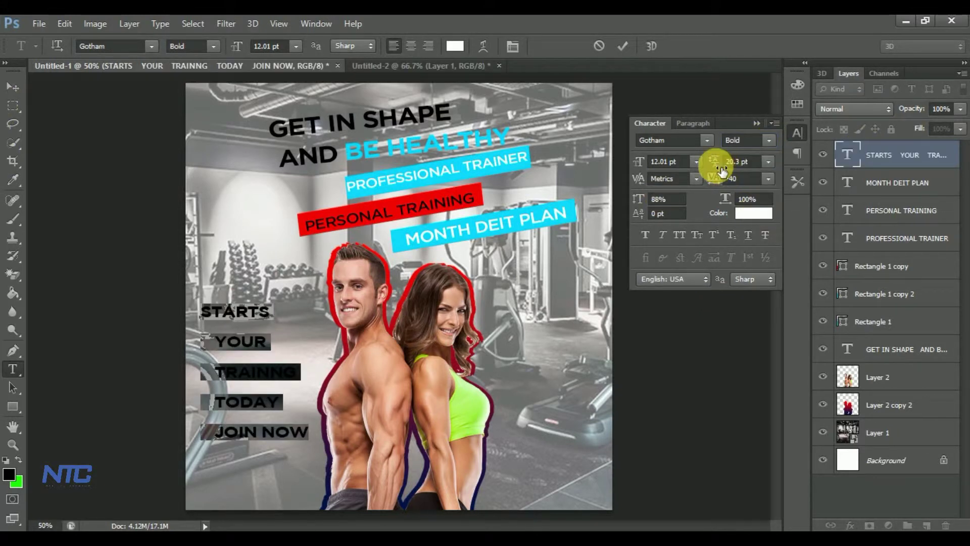
- Raise the slogan's font size to 22 pt and widen its line spacing
{"action": "left_click_drag", "start_coordinate": [722, 171], "coordinate": [715, 168]}
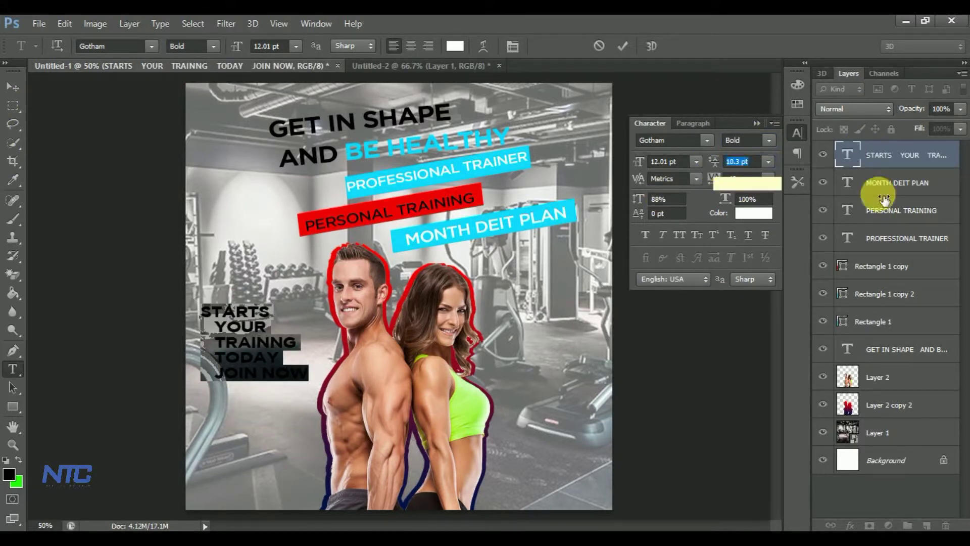
{"action": "left_click_drag", "start_coordinate": [640, 162], "coordinate": [650, 161]}
{"action": "left_click_drag", "start_coordinate": [724, 161], "coordinate": [726, 161]}
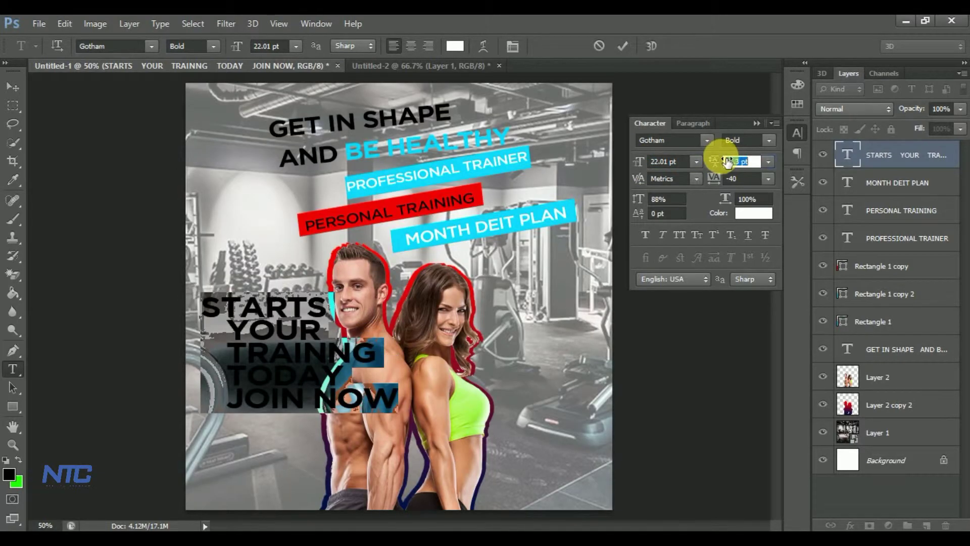
{"action": "left_click", "coordinate": [23, 81]}
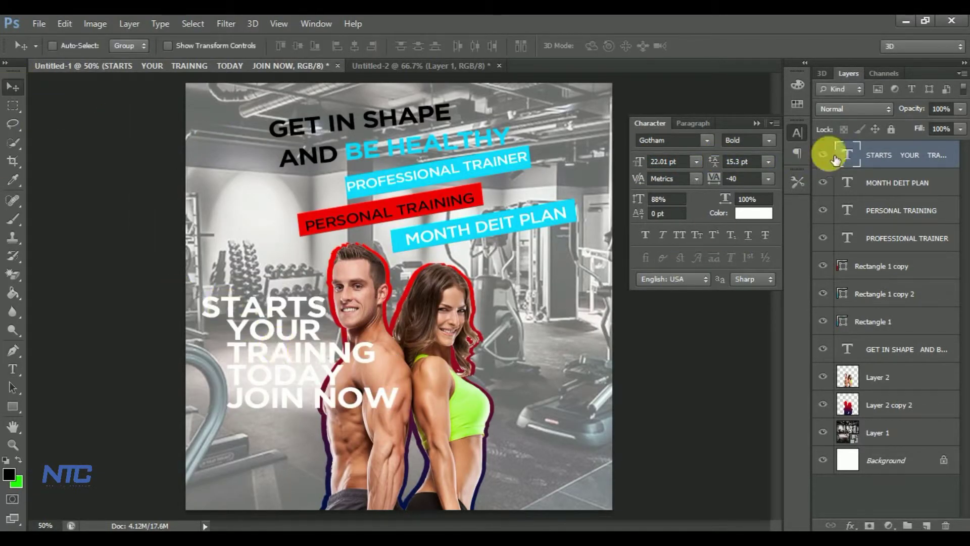
- Colour the slogan black and move it to the poster's lower left
{"action": "key", "text": "alt+BackSpace"}
{"action": "left_click", "coordinate": [9, 474]}
{"action": "left_click", "coordinate": [683, 137]}
{"action": "left_click_drag", "start_coordinate": [286, 351], "coordinate": [273, 432]}
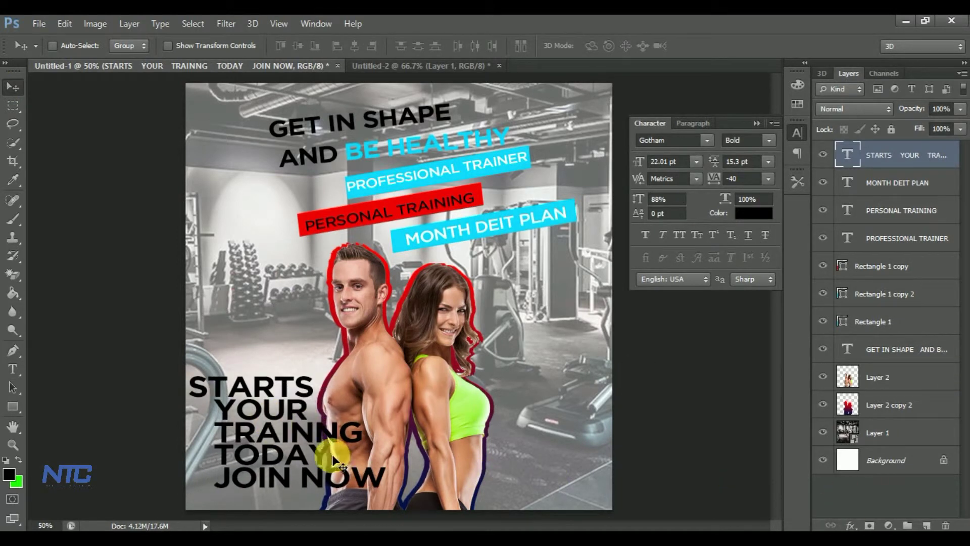
{"action": "left_click_drag", "start_coordinate": [333, 461], "coordinate": [331, 433]}
{"action": "left_click", "coordinate": [927, 526]}
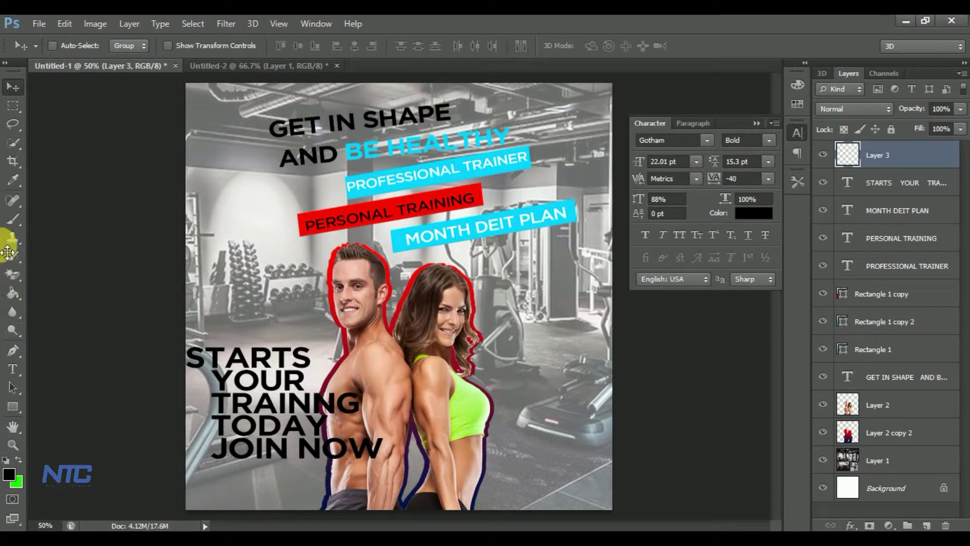
- Draw a red bar, sampled from the label bar, flush against the poster's bottom-left edge
{"action": "left_click", "coordinate": [15, 181]}
{"action": "left_click", "coordinate": [388, 208]}
{"action": "left_click", "coordinate": [13, 406]}
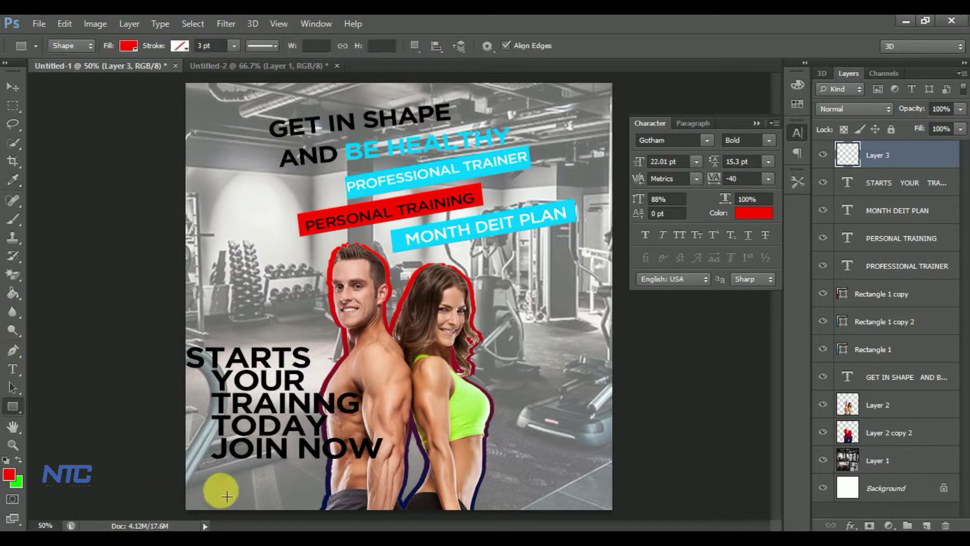
{"action": "mouse_move", "coordinate": [189, 467]}
{"action": "left_mouse_down"}
{"action": "mouse_move", "coordinate": [343, 506]}
{"action": "mouse_move", "coordinate": [364, 499]}
{"action": "left_mouse_up"}
{"action": "left_click", "coordinate": [12, 87]}
{"action": "left_click_drag", "start_coordinate": [283, 484], "coordinate": [275, 480]}
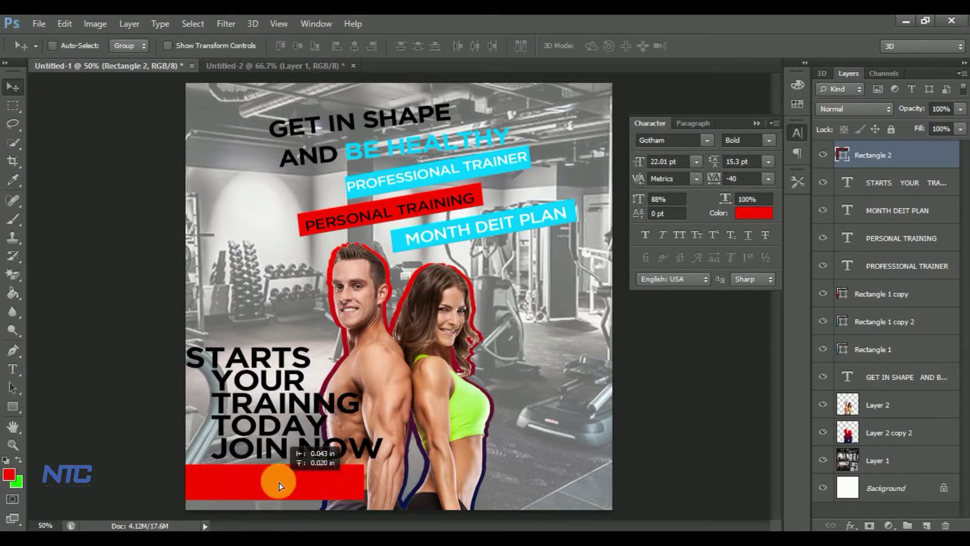
{"action": "left_click", "coordinate": [927, 525]}
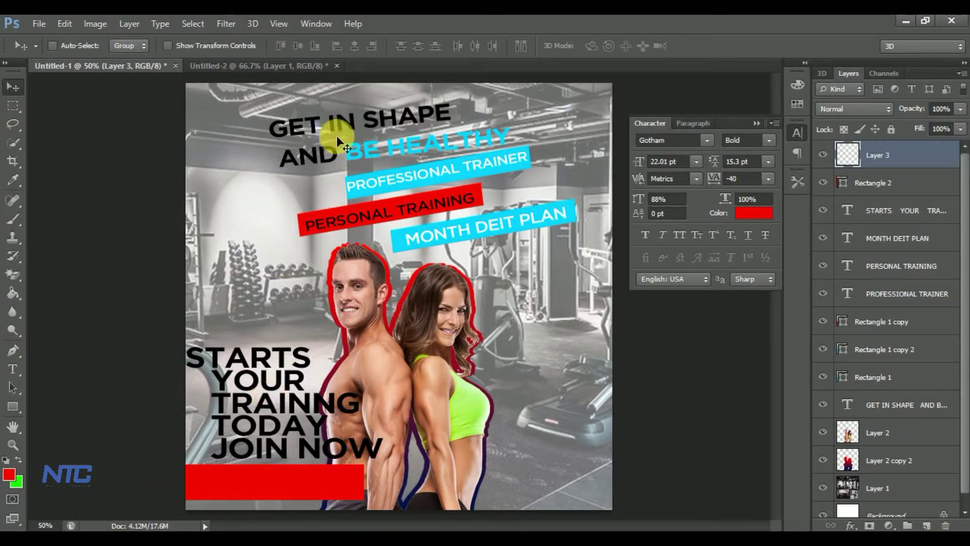
- Copy the PERSONAL TRAINING text onto the bottom red bar and retype it as '30% OFF'
{"action": "left_click", "coordinate": [880, 167]}
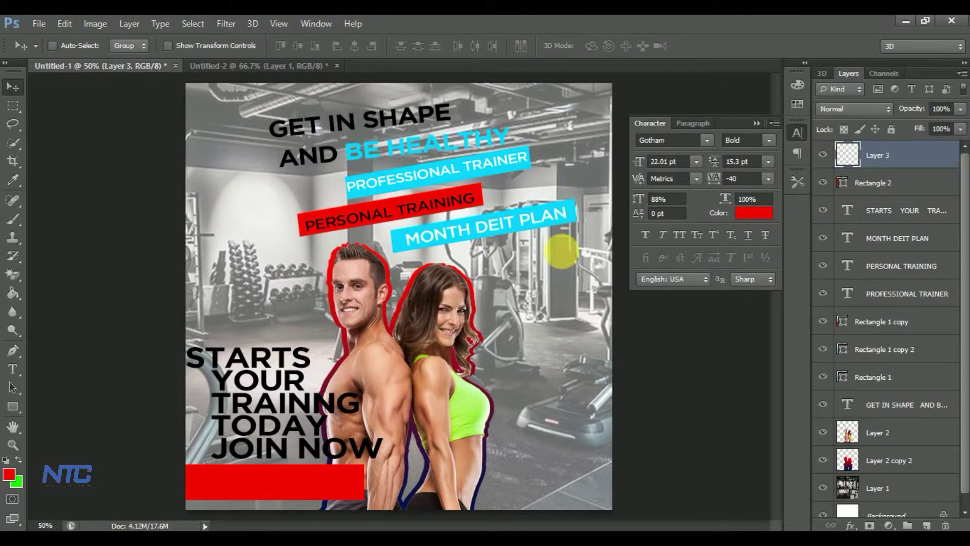
{"action": "left_click", "coordinate": [886, 271]}
{"action": "left_click_drag", "start_coordinate": [354, 217], "coordinate": [249, 481]}
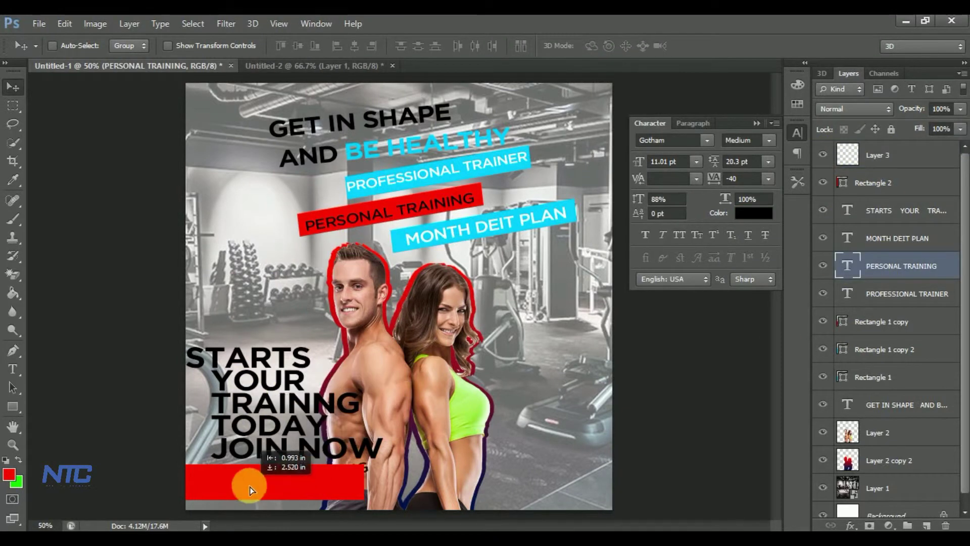
{"action": "double_click", "coordinate": [849, 267]}
{"action": "key", "text": "BackSpace"}
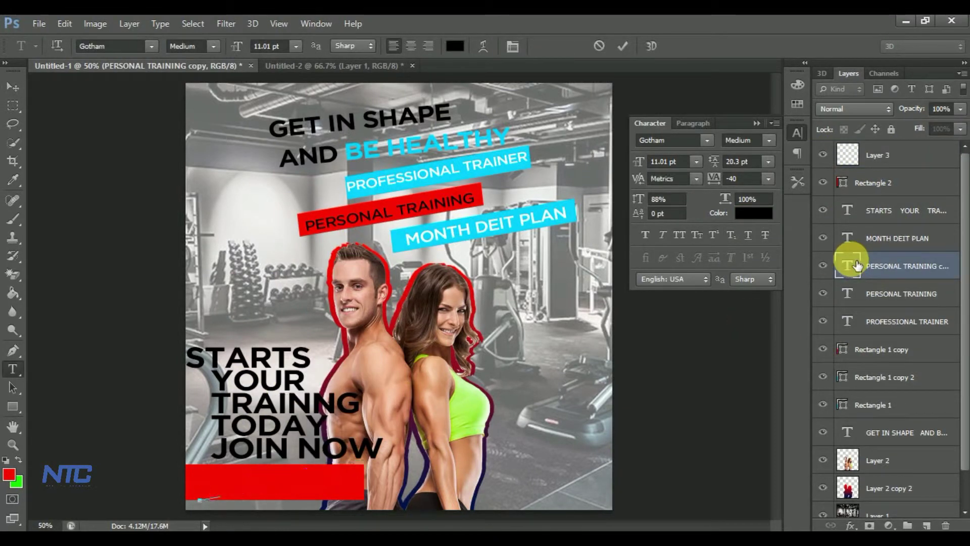
{"action": "type", "text": "30% OFF"}
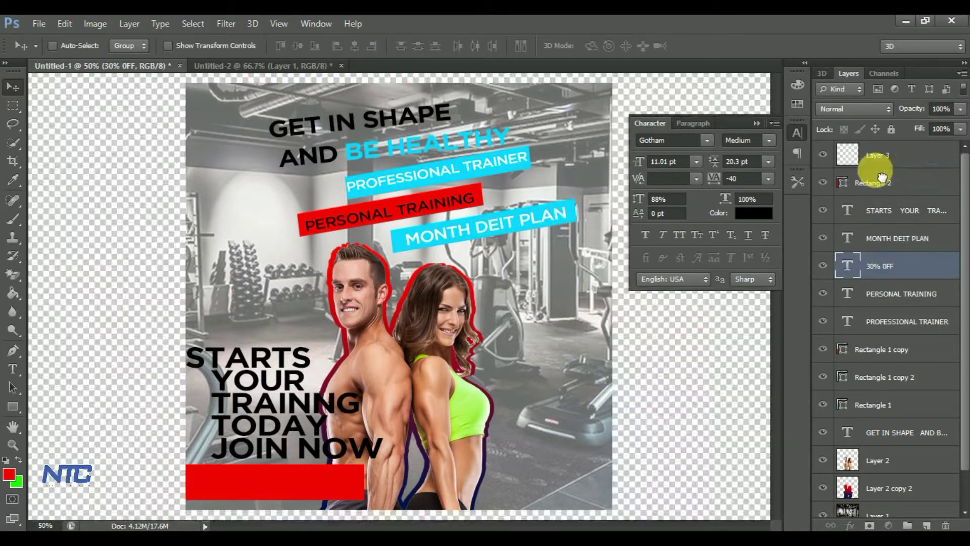
- Stack the 30% OFF layer above the red bar and keep the text level on it
{"action": "left_click_drag", "start_coordinate": [889, 266], "coordinate": [879, 183]}
{"action": "key", "text": "ctrl+t"}
{"action": "left_click_drag", "start_coordinate": [294, 463], "coordinate": [297, 455]}
{"action": "mouse_move", "coordinate": [258, 484]}
{"action": "left_mouse_down"}
{"action": "mouse_move", "coordinate": [325, 485]}
{"action": "mouse_move", "coordinate": [378, 469]}
{"action": "left_mouse_up"}
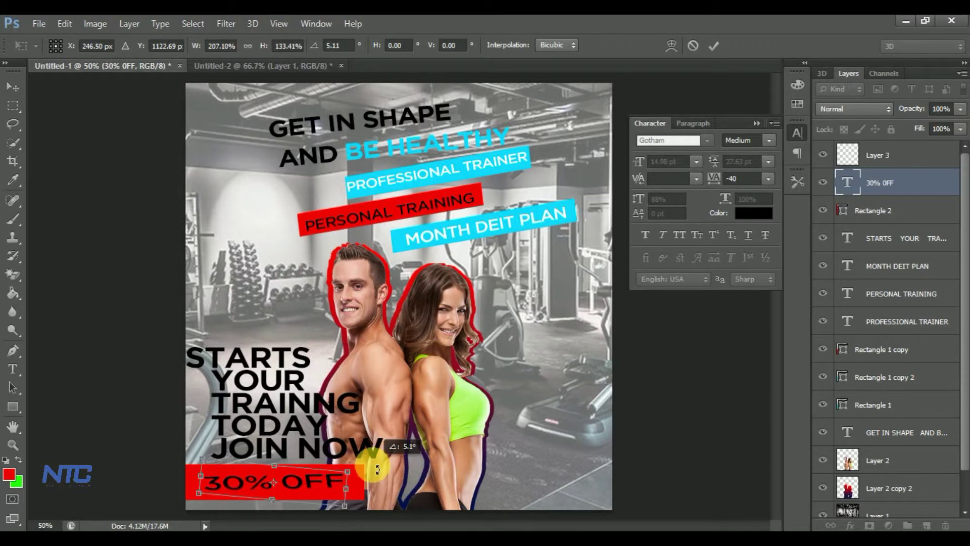
{"action": "key", "text": "Escape"}
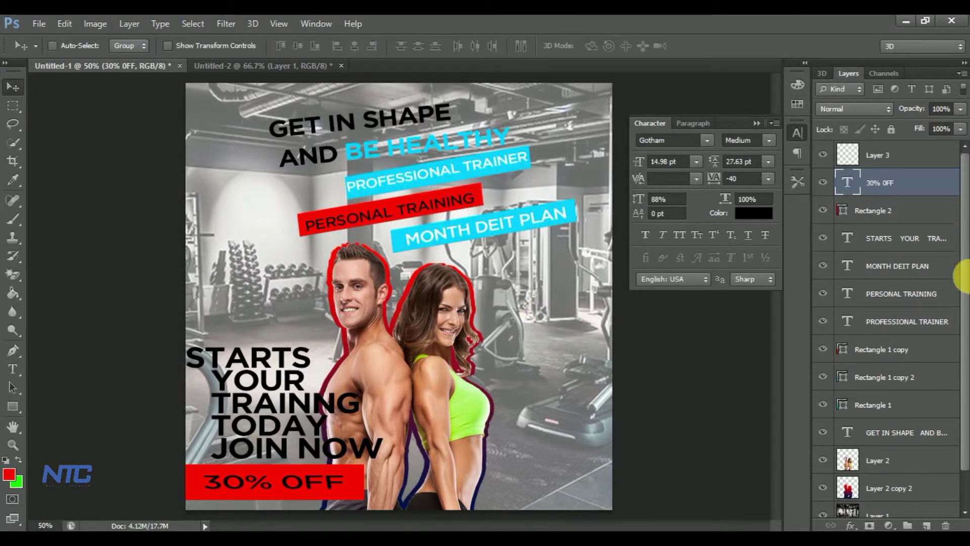
{"action": "left_click", "coordinate": [929, 525]}
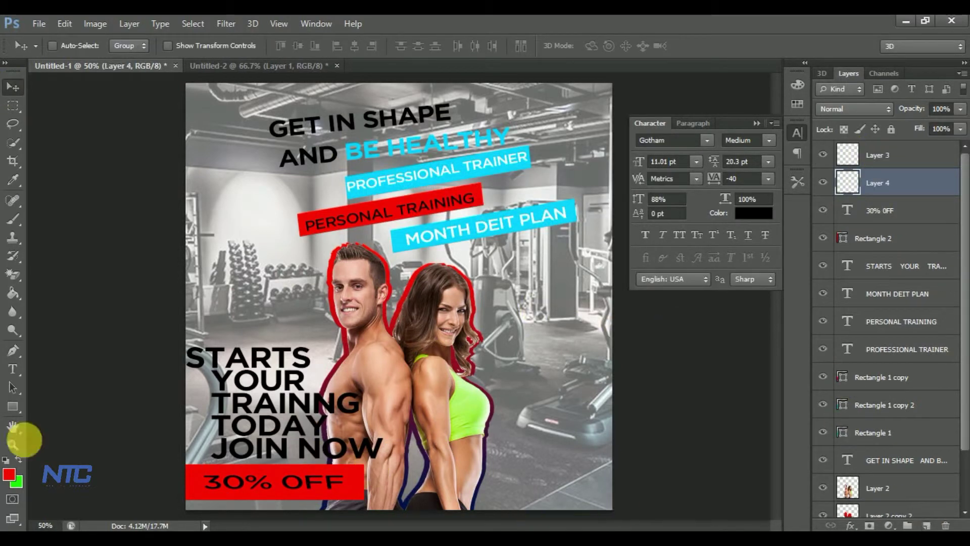
- Draw a red rectangle along the bottom right and rotate it into an angled strip
{"action": "left_click", "coordinate": [13, 409]}
{"action": "left_click_drag", "start_coordinate": [349, 487], "coordinate": [721, 529]}
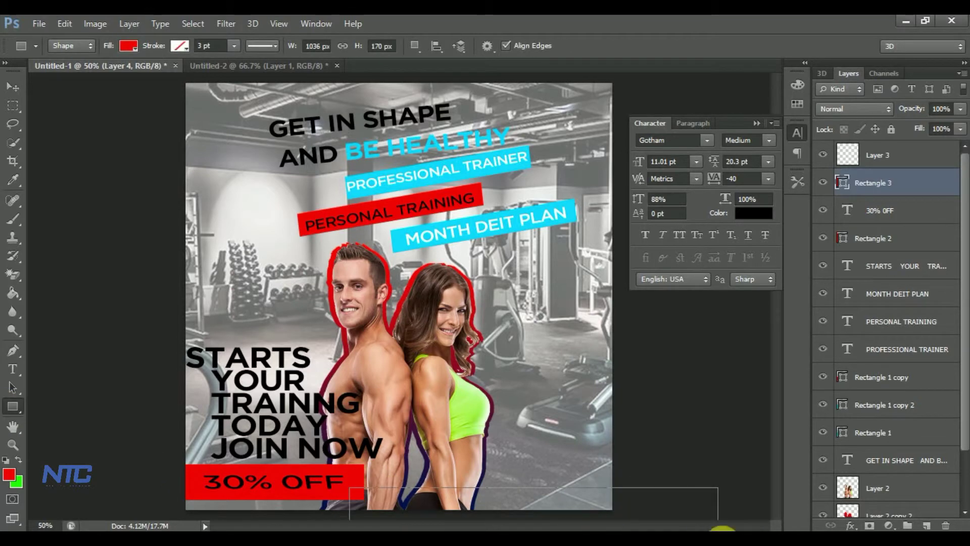
{"action": "key", "text": "ctrl+t"}
{"action": "left_click_drag", "start_coordinate": [738, 468], "coordinate": [593, 514]}
{"action": "key", "text": "Return"}
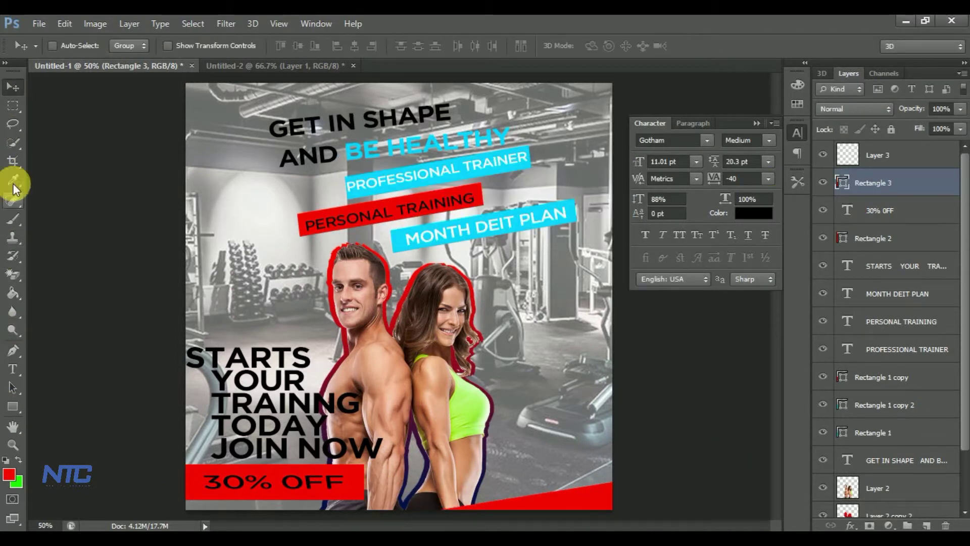
- Draw a cyan rectangle on a new layer at the bottom right
{"action": "left_click", "coordinate": [14, 183]}
{"action": "left_click", "coordinate": [14, 407]}
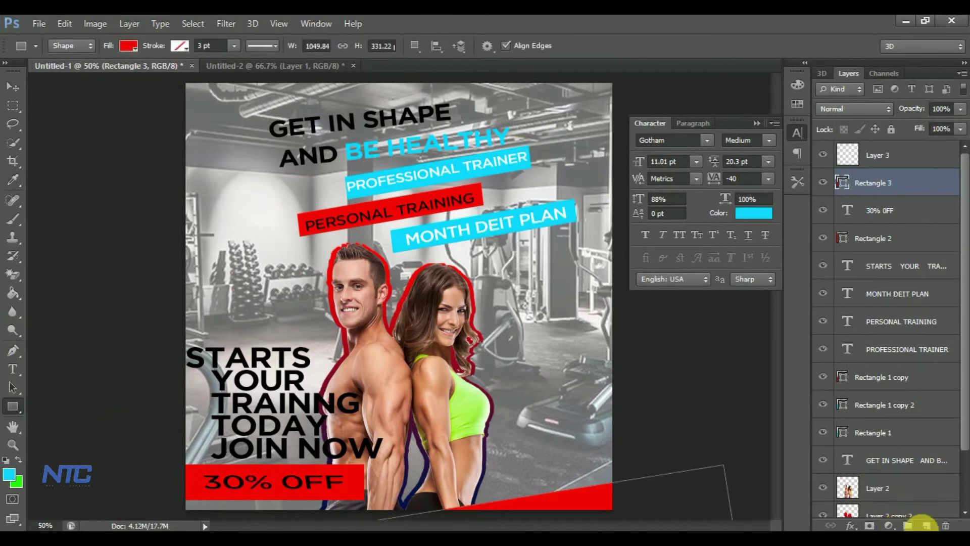
{"action": "left_click", "coordinate": [925, 524]}
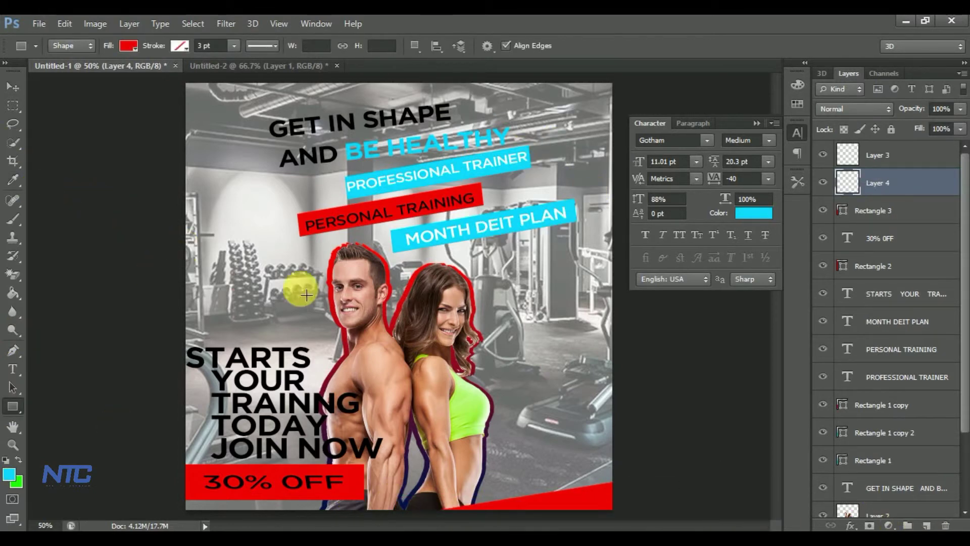
{"action": "left_click", "coordinate": [8, 473]}
{"action": "left_click", "coordinate": [632, 134]}
{"action": "left_click_drag", "start_coordinate": [415, 456], "coordinate": [668, 519]}
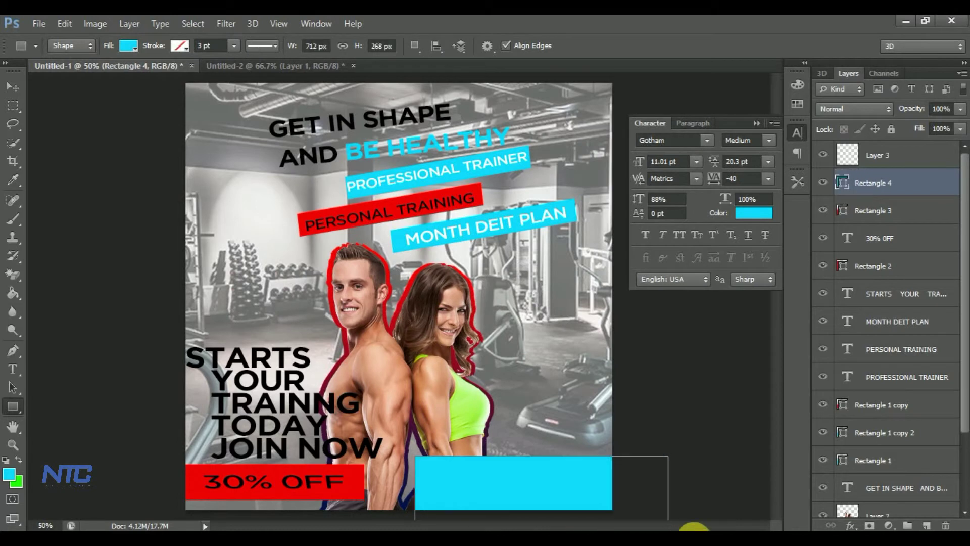
- Place the cyan shape beneath the red strip and tilt it into position
{"action": "left_click", "coordinate": [13, 87]}
{"action": "left_click_drag", "start_coordinate": [879, 183], "coordinate": [892, 225]}
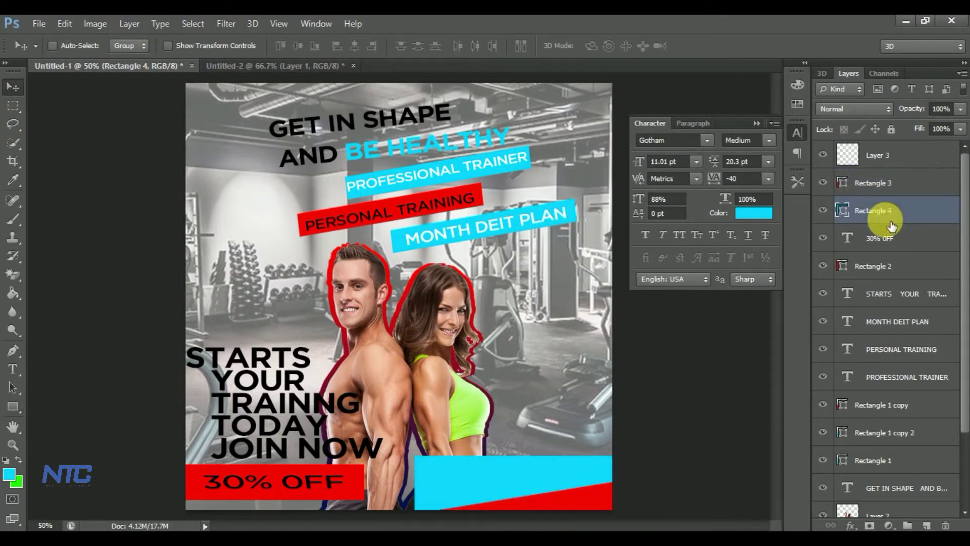
{"action": "key", "text": "ctrl+t"}
{"action": "mouse_move", "coordinate": [736, 427]}
{"action": "left_mouse_down"}
{"action": "mouse_move", "coordinate": [574, 540]}
{"action": "mouse_move", "coordinate": [586, 486]}
{"action": "mouse_move", "coordinate": [593, 498]}
{"action": "mouse_move", "coordinate": [578, 478]}
{"action": "left_mouse_up"}
{"action": "left_click", "coordinate": [12, 87]}
{"action": "left_click", "coordinate": [398, 222]}
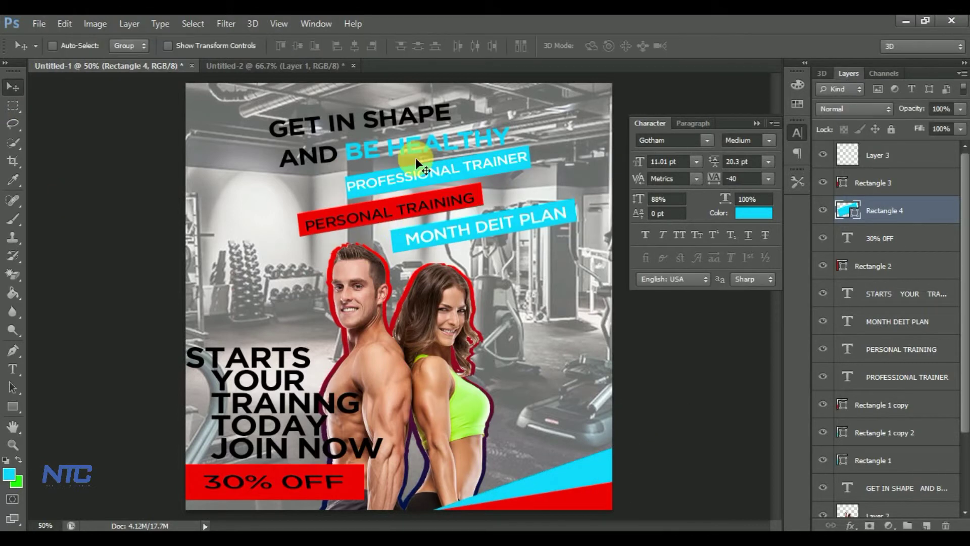
{"action": "left_click", "coordinate": [31, 23]}
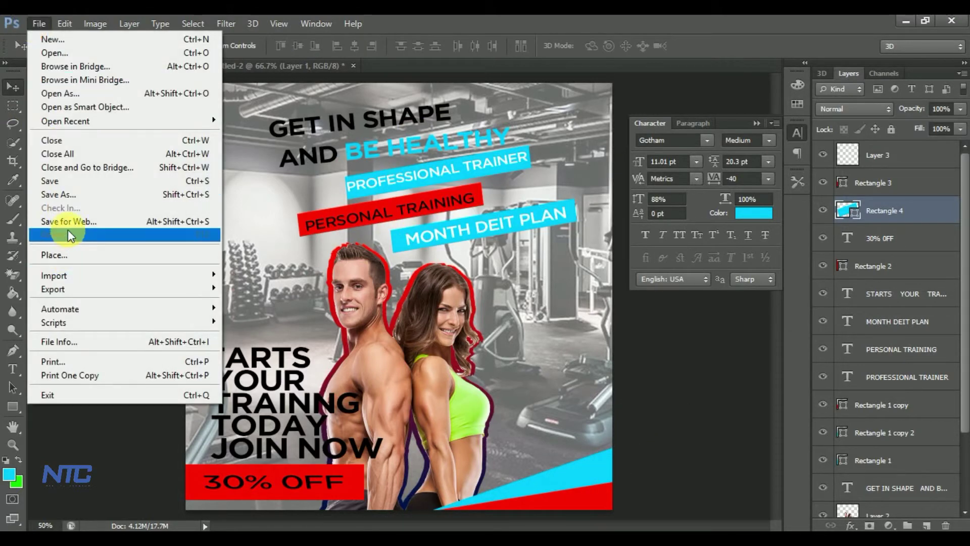
- Save the poster in JPEG format, accepting the default JPEG quality options
{"action": "left_click", "coordinate": [253, 237]}
{"action": "left_click", "coordinate": [444, 297]}
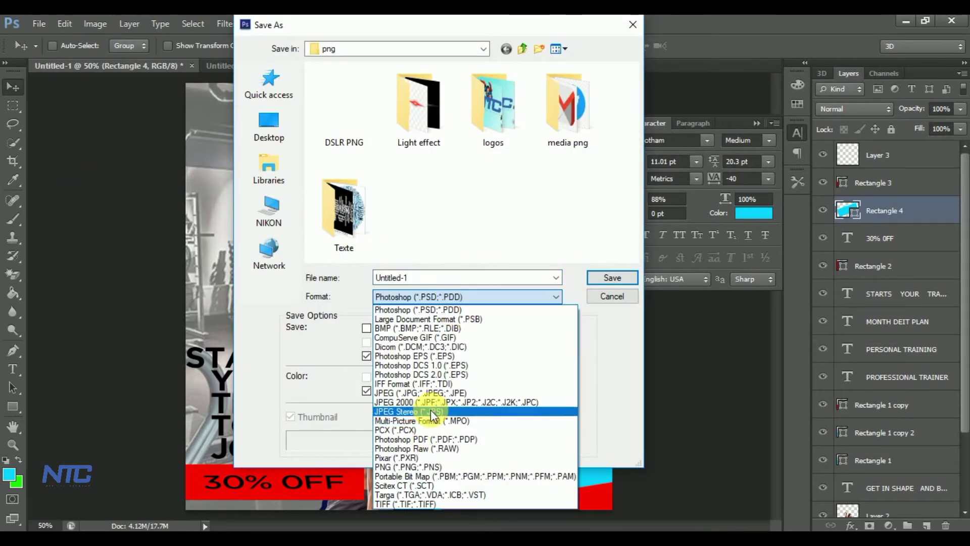
{"action": "left_click", "coordinate": [431, 408]}
{"action": "left_click", "coordinate": [623, 277]}
{"action": "left_click", "coordinate": [556, 145]}
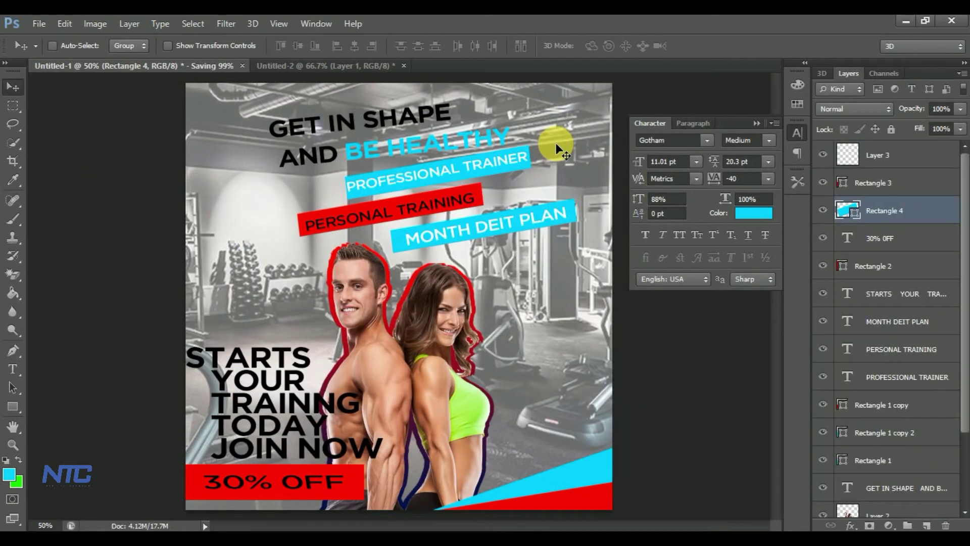